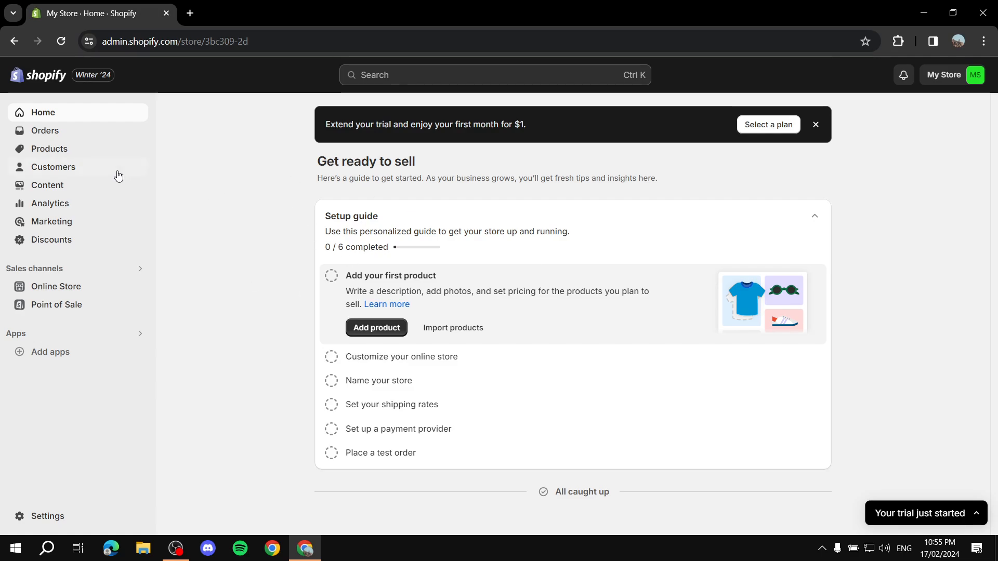
# Step: Start a new product in the store and title it "Blue"
pyautogui.click(61, 155)
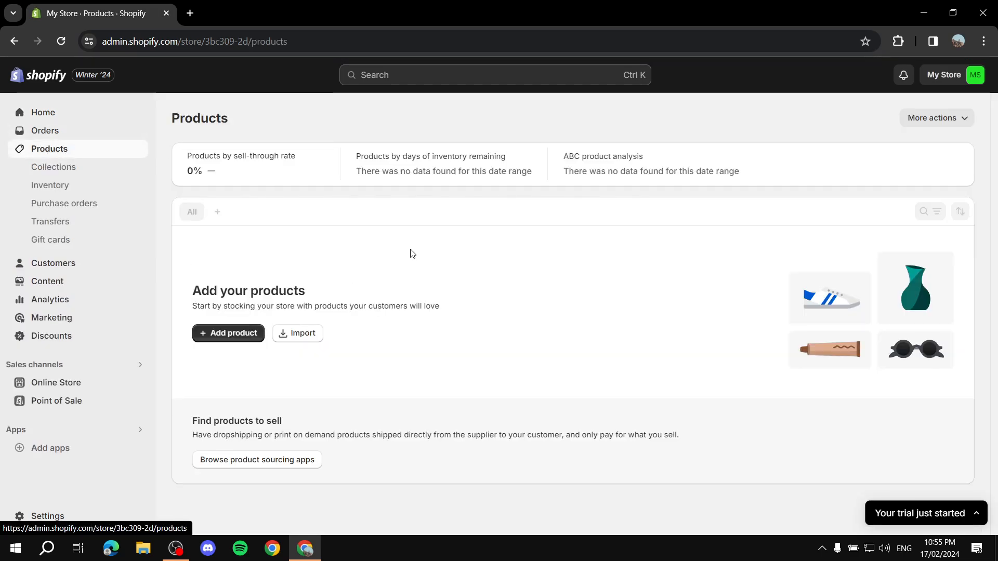
pyautogui.click(233, 335)
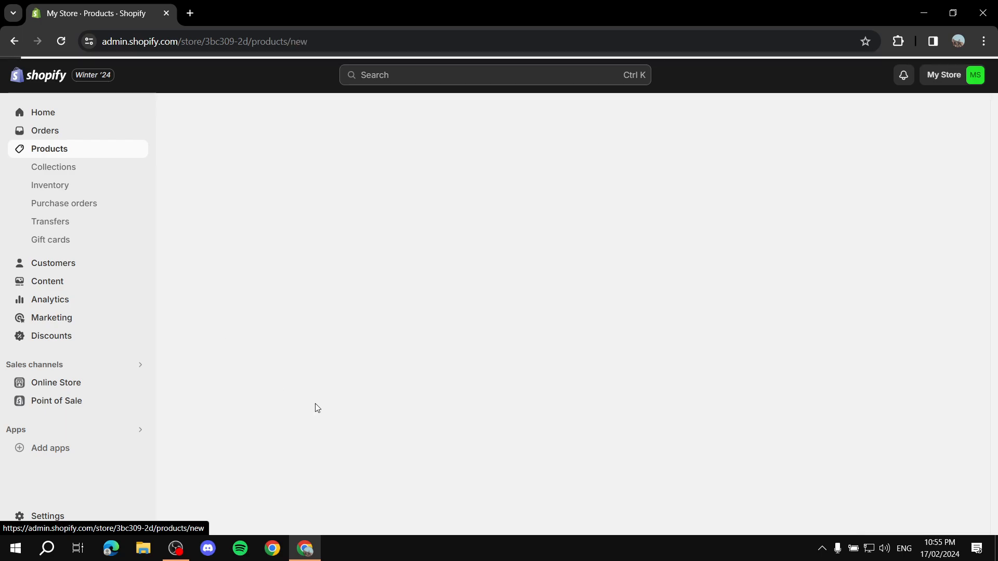
pyautogui.click(409, 179)
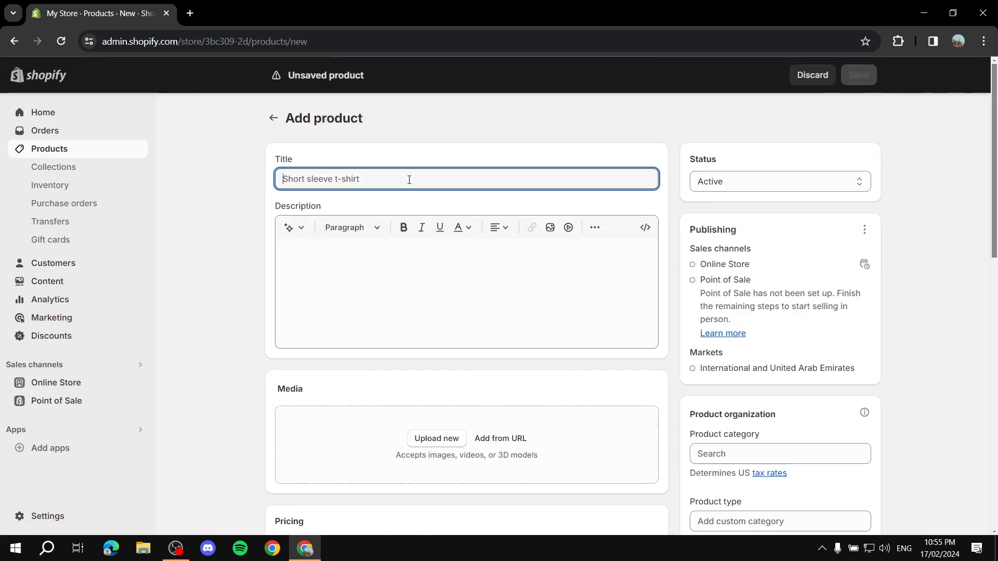
pyautogui.write('Blue')
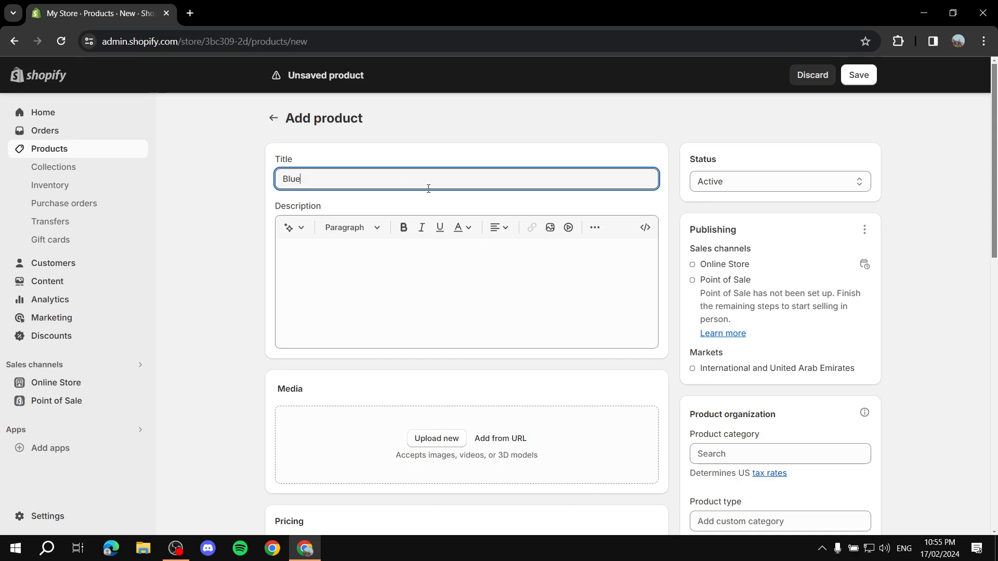
pyautogui.click(222, 215)
# Step: Upload the image Blue.webp from the Explainer Media folder as the product's media
pyautogui.scroll(-1, 228, 222)
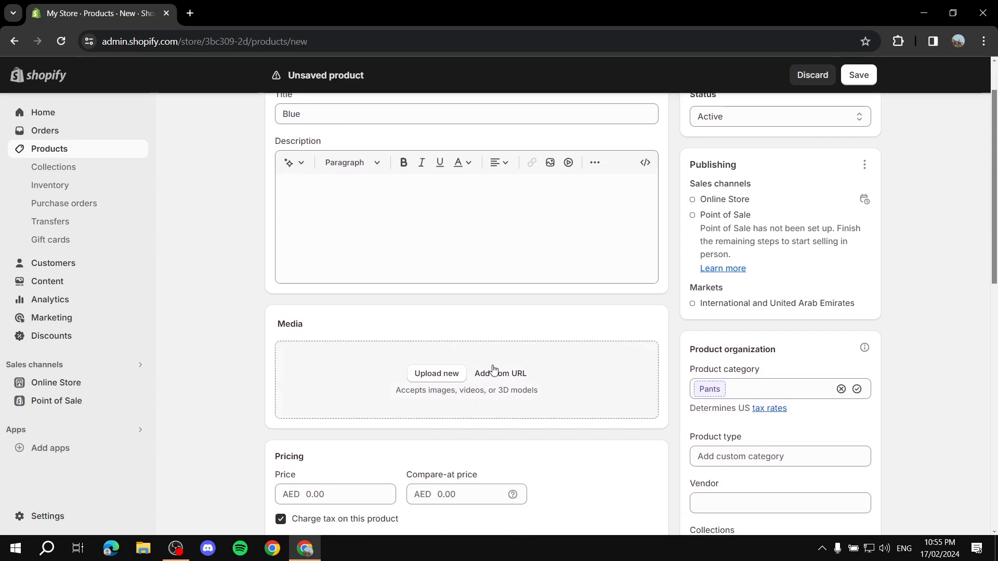
pyautogui.click(413, 374)
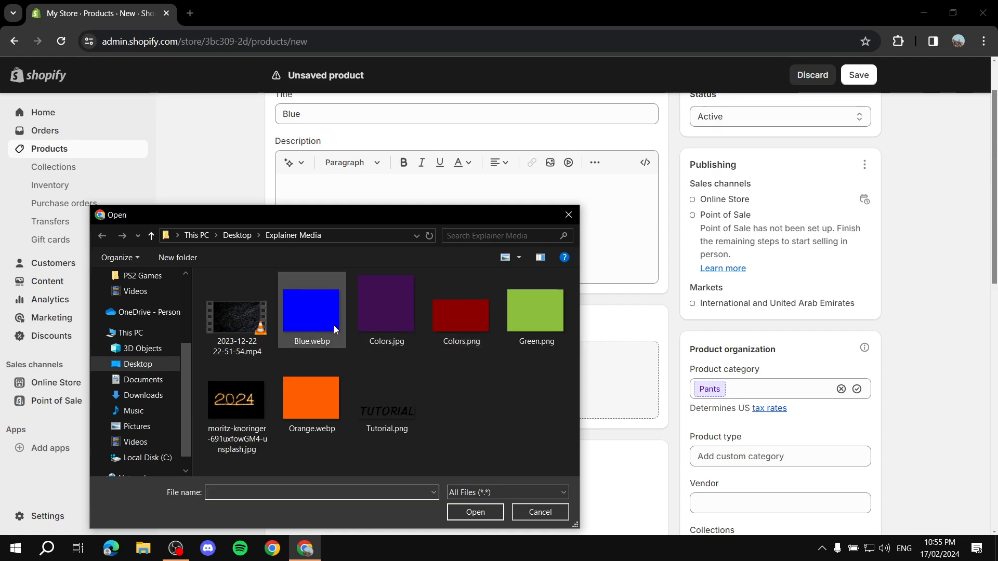
pyautogui.doubleClick(322, 296)
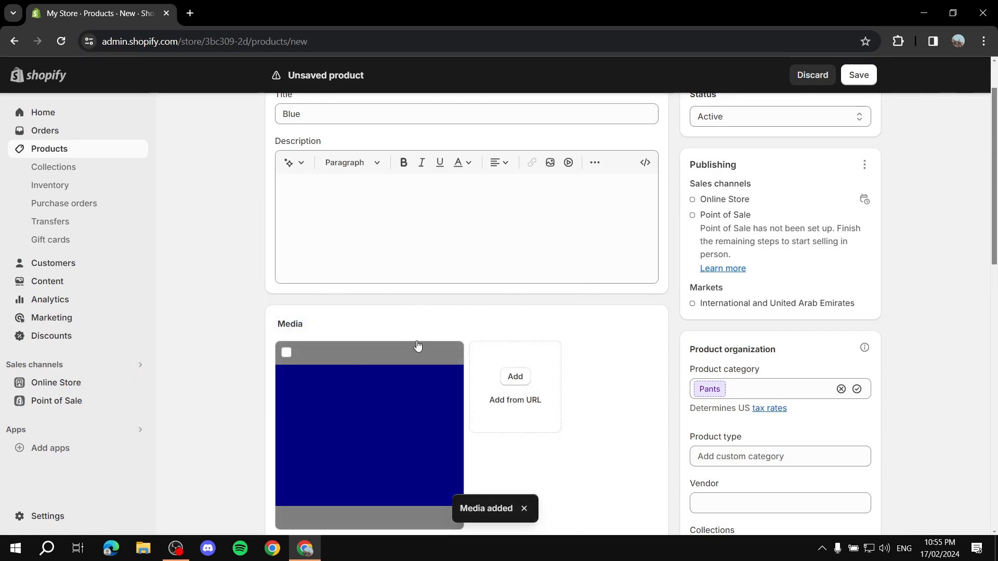
# Step: Set the product's price to AED 20
pyautogui.scroll(-6, 606, 323)
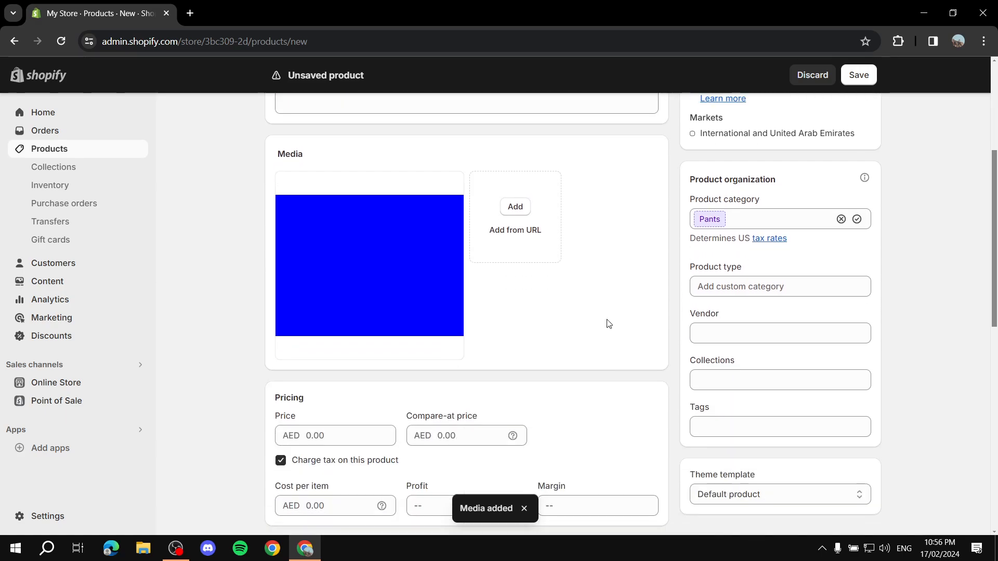
pyautogui.click(306, 282)
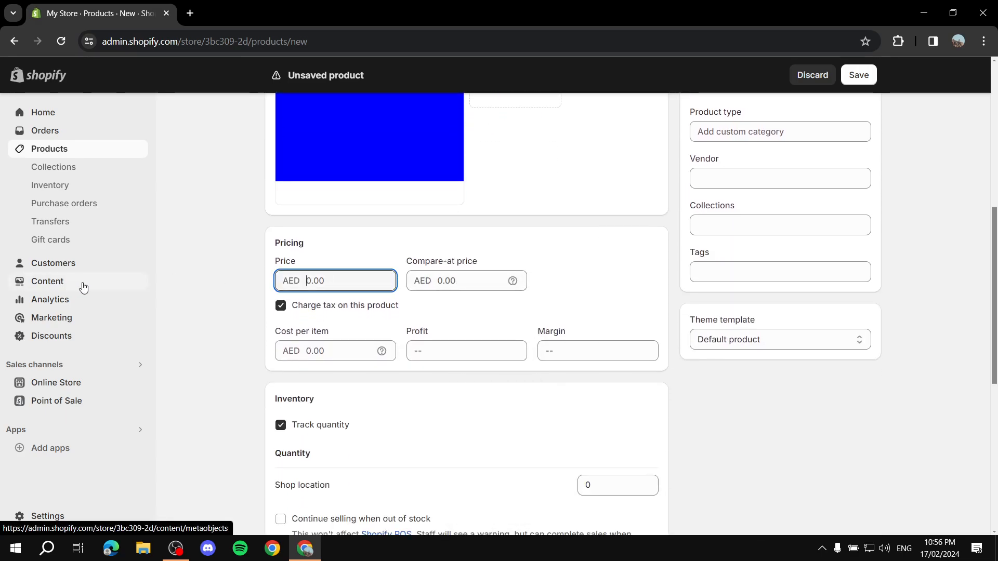
pyautogui.write('20')
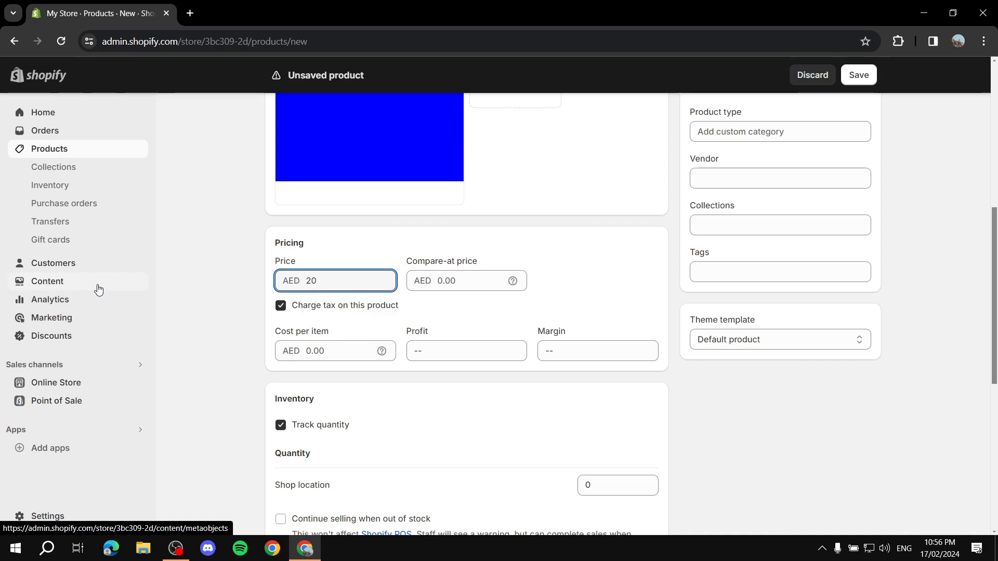
pyautogui.click(202, 294)
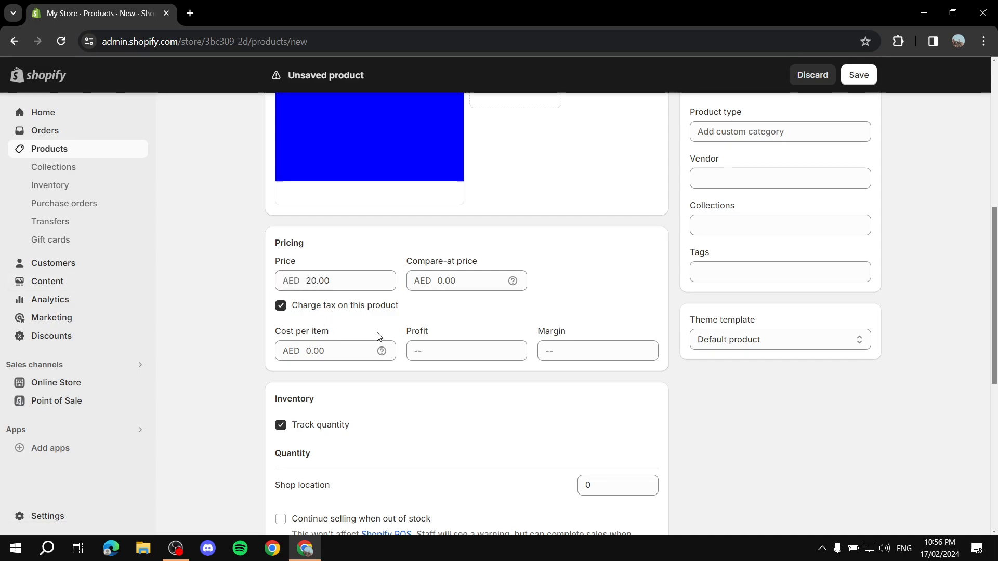
# Step: Set the inventory quantity at the shop location to 20
pyautogui.scroll(5, 376, 335)
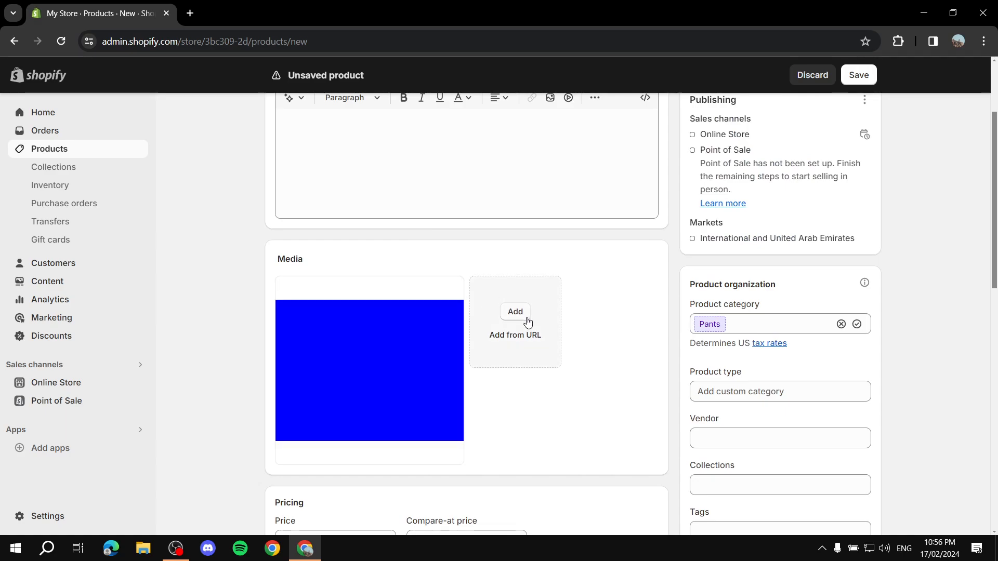
pyautogui.scroll(-7, 528, 323)
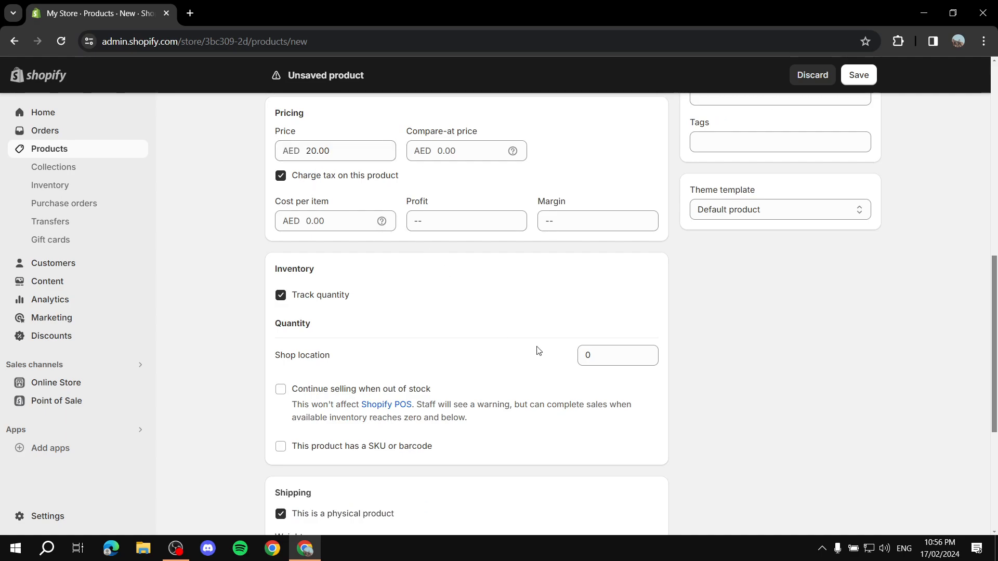
pyautogui.click(614, 358)
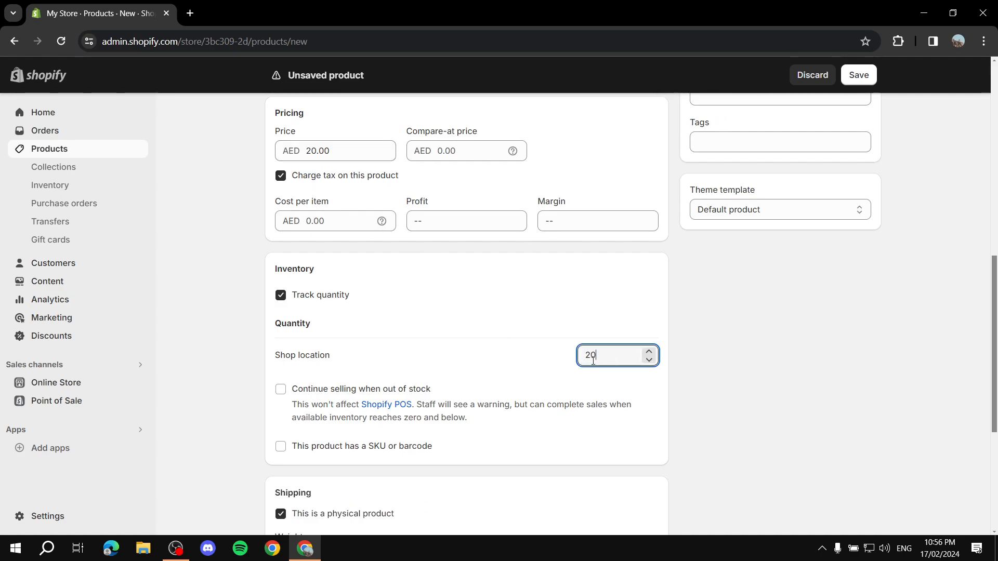
pyautogui.write('20')
pyautogui.click(198, 347)
# Step: Add a Color variant option to the product with Blue as its first value
pyautogui.scroll(-5, 223, 354)
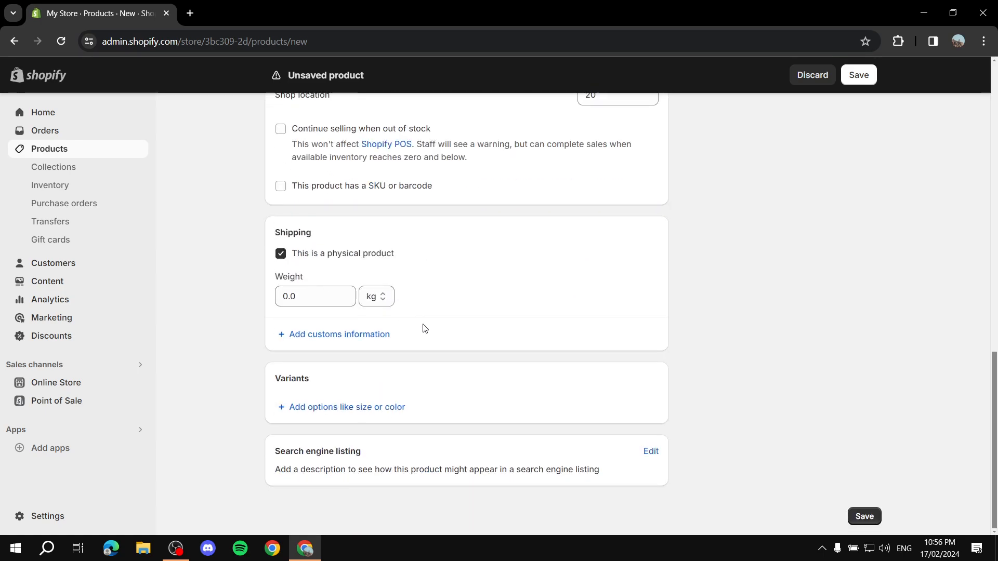
pyautogui.click(363, 413)
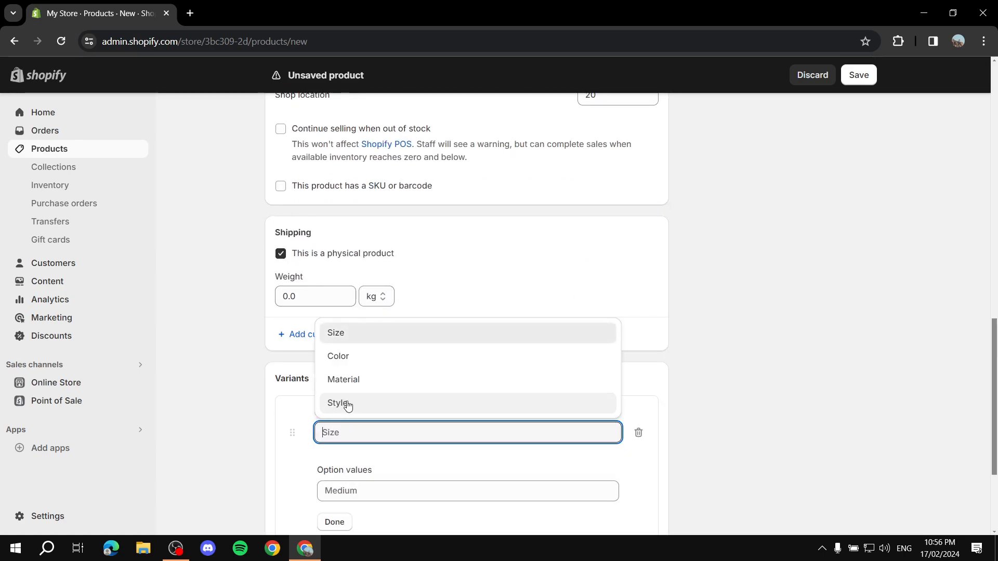
pyautogui.click(341, 354)
pyautogui.scroll(-2, 572, 342)
pyautogui.click(487, 327)
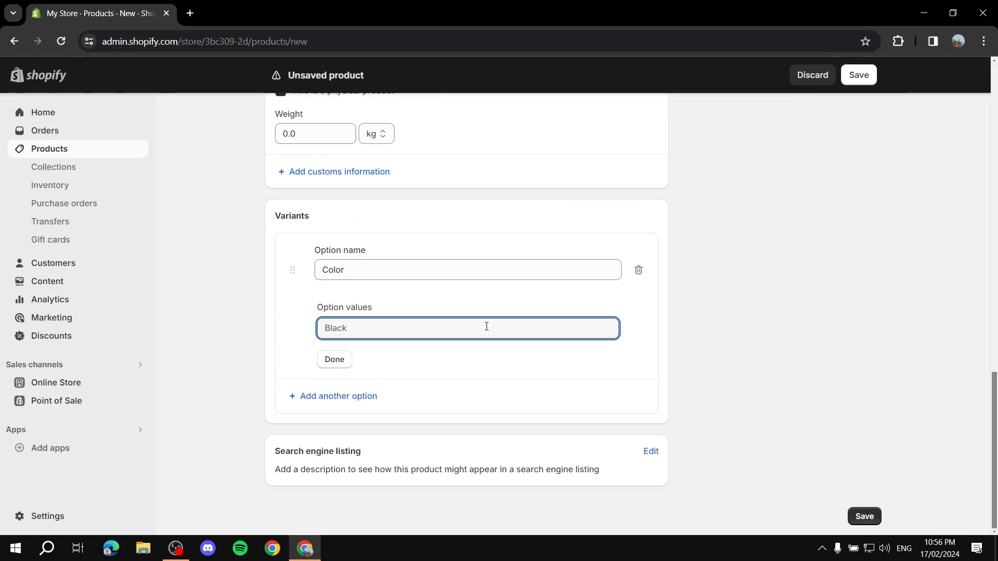
pyautogui.write('Blue')
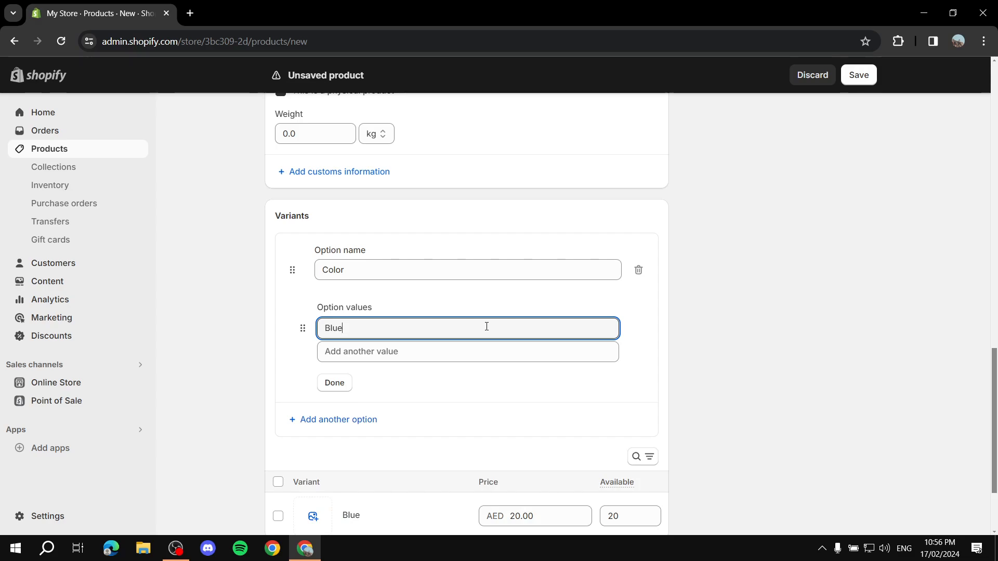
# Step: Add the values "Pur" and "Redddd" to the Color option
pyautogui.click(468, 357)
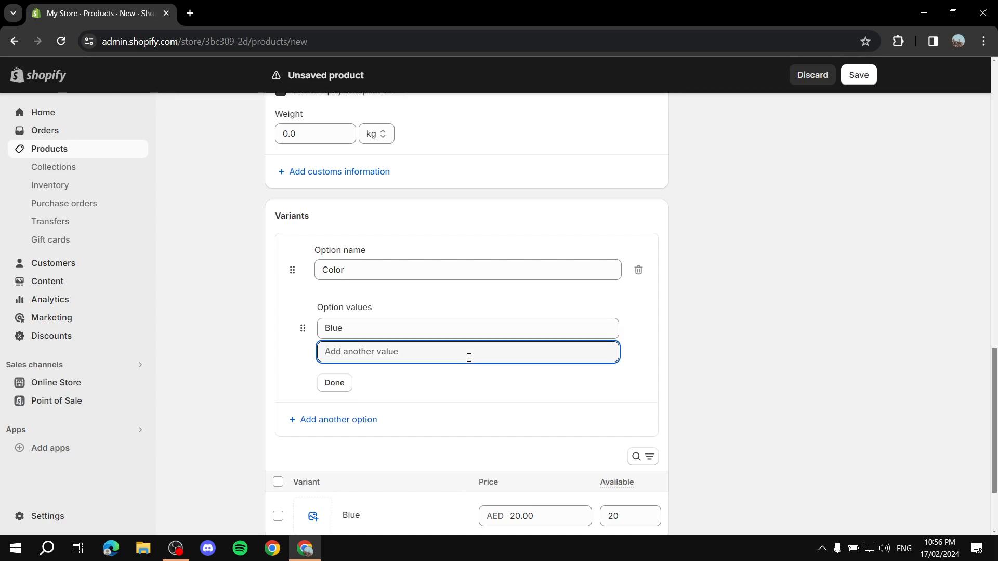
pyautogui.write('Pur')
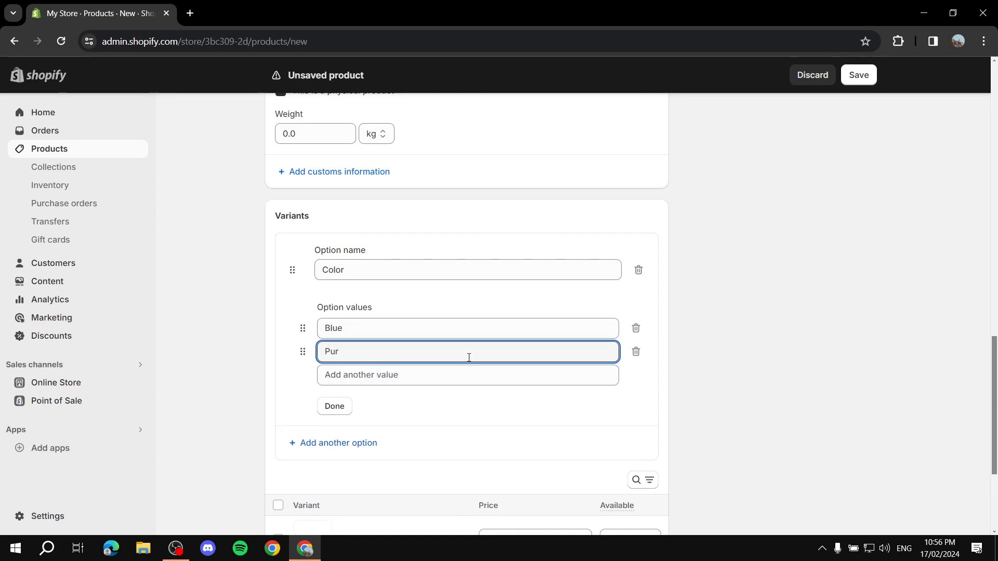
pyautogui.click(456, 377)
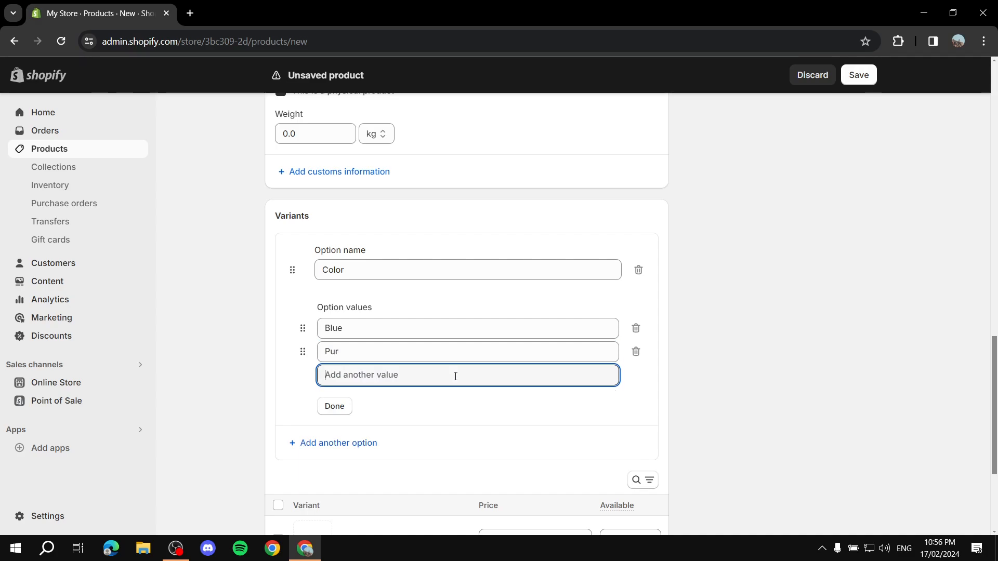
pyautogui.write('Redddd')
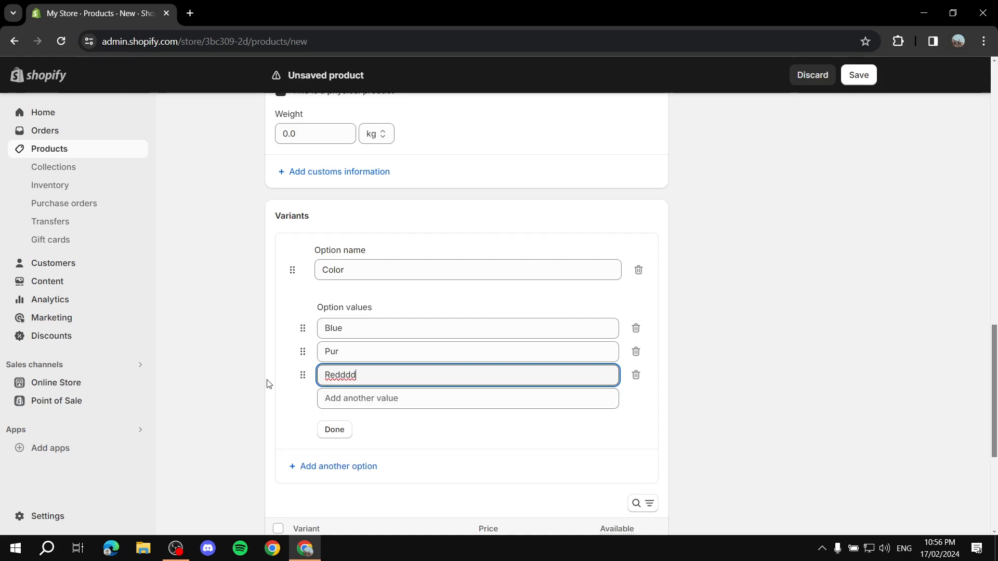
# Step: Add the values "Greeeeeen" and "OOranngee" to the Color option
pyautogui.scroll(-2, 265, 383)
pyautogui.click(427, 272)
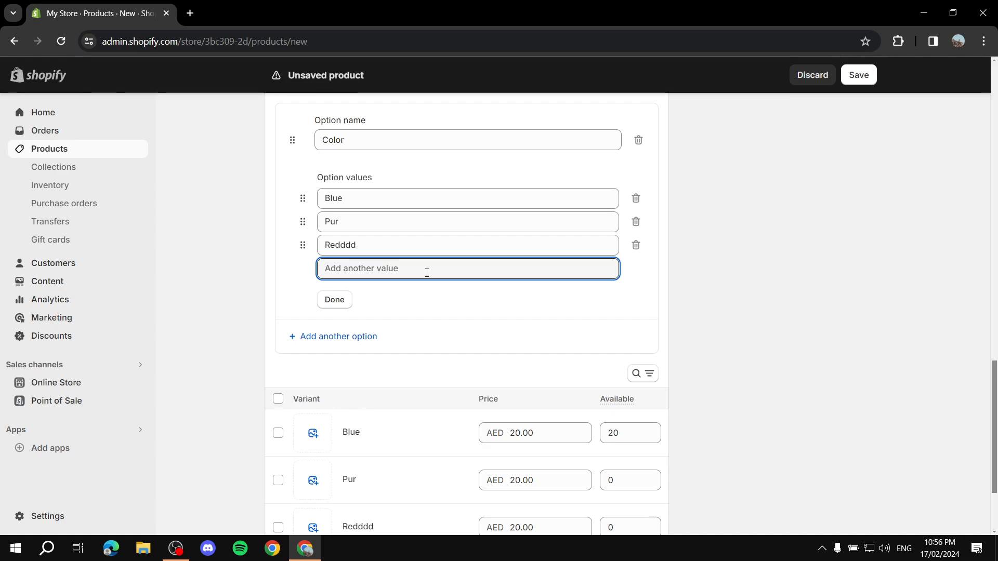
pyautogui.write('Gree')
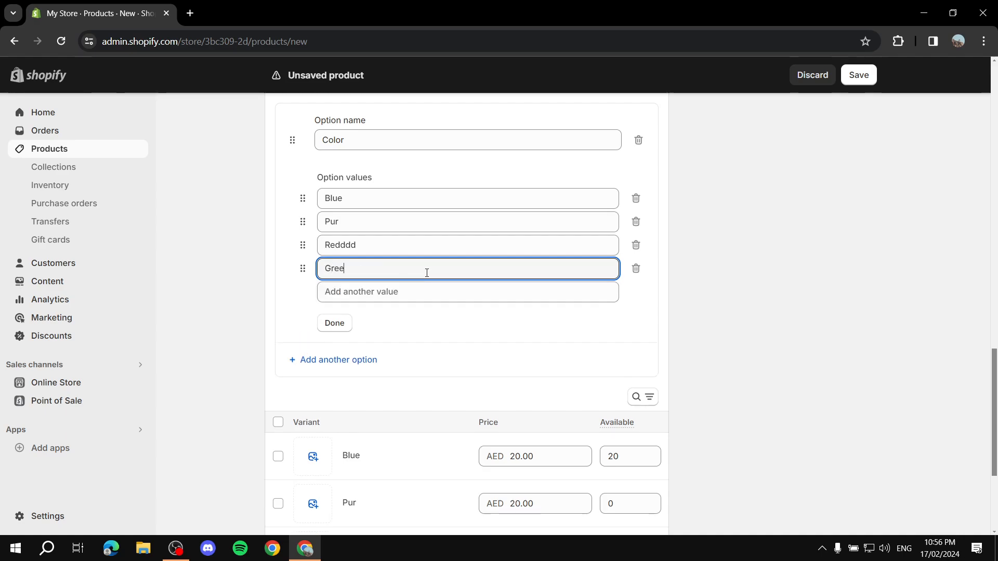
pyautogui.write('eeeen')
pyautogui.press('Tab')
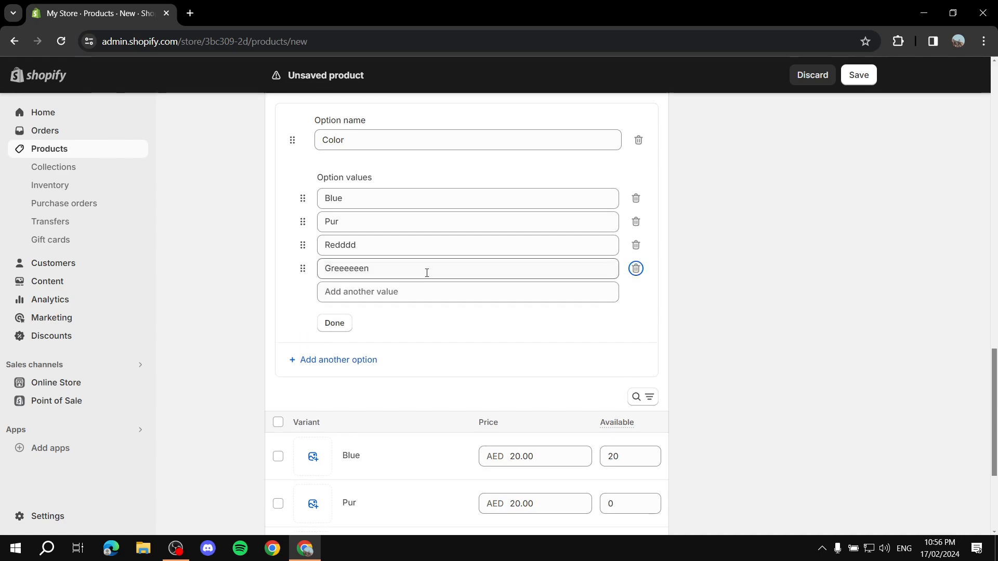
pyautogui.press('Tab')
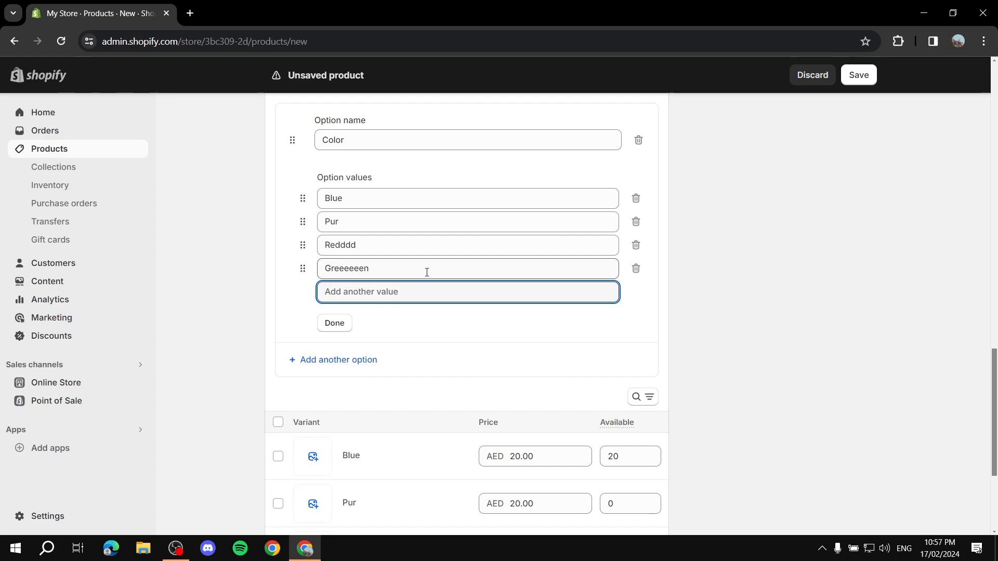
pyautogui.write('OOranngee')
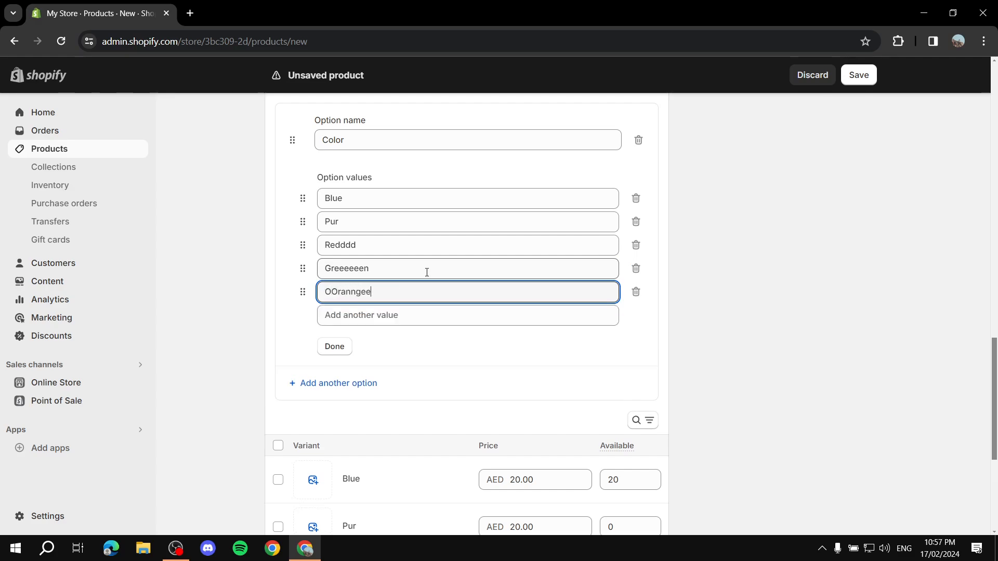
pyautogui.click(263, 311)
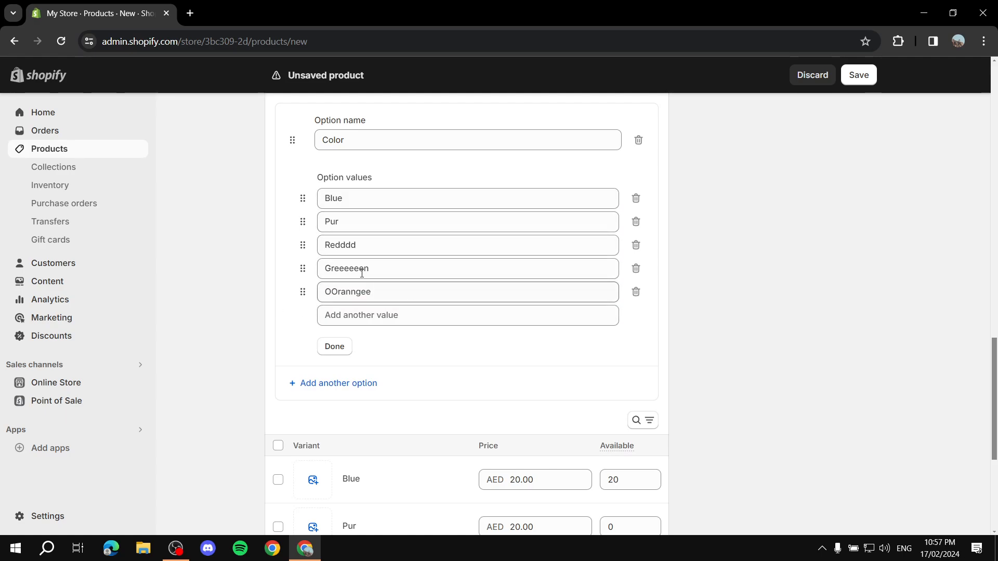
# Step: Add "Tutorial" as the last Color value and finish editing the option
pyautogui.click(417, 315)
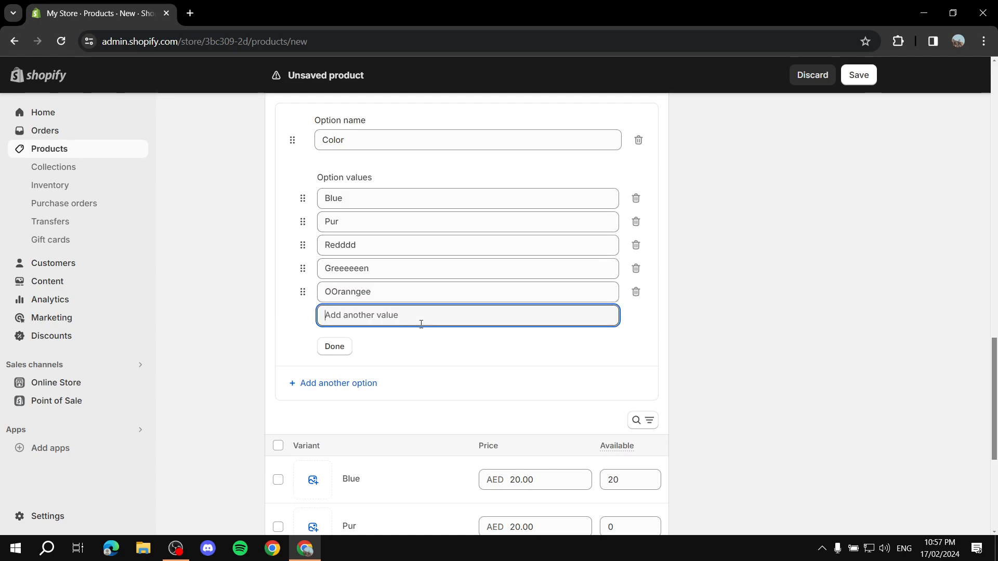
pyautogui.write('Tutorial')
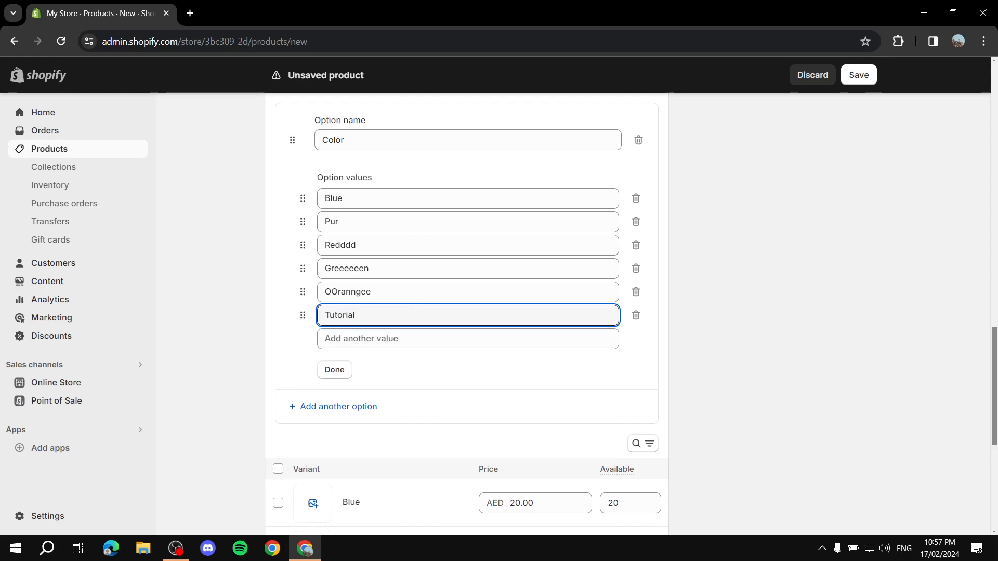
pyautogui.click(343, 372)
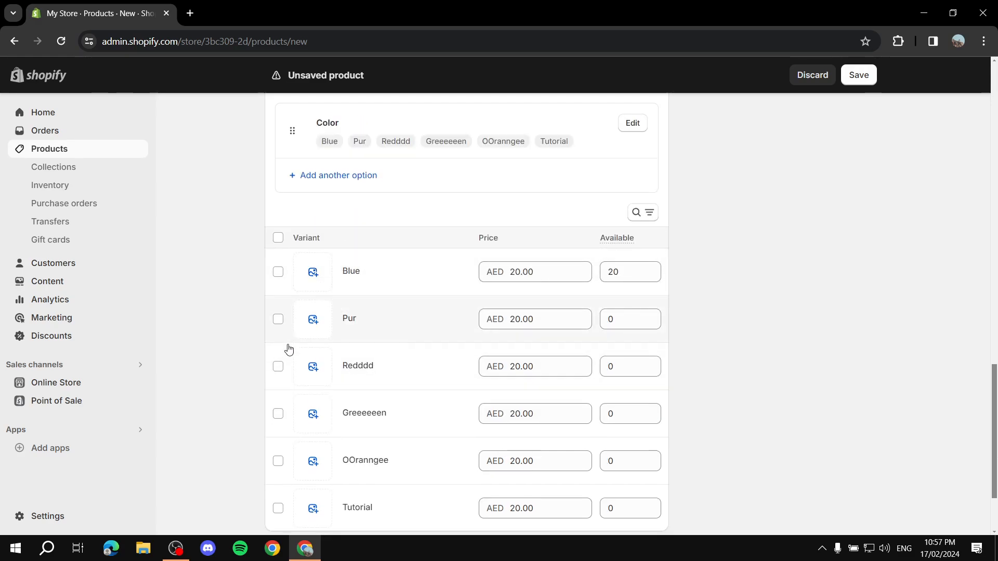
pyautogui.scroll(-3, 512, 489)
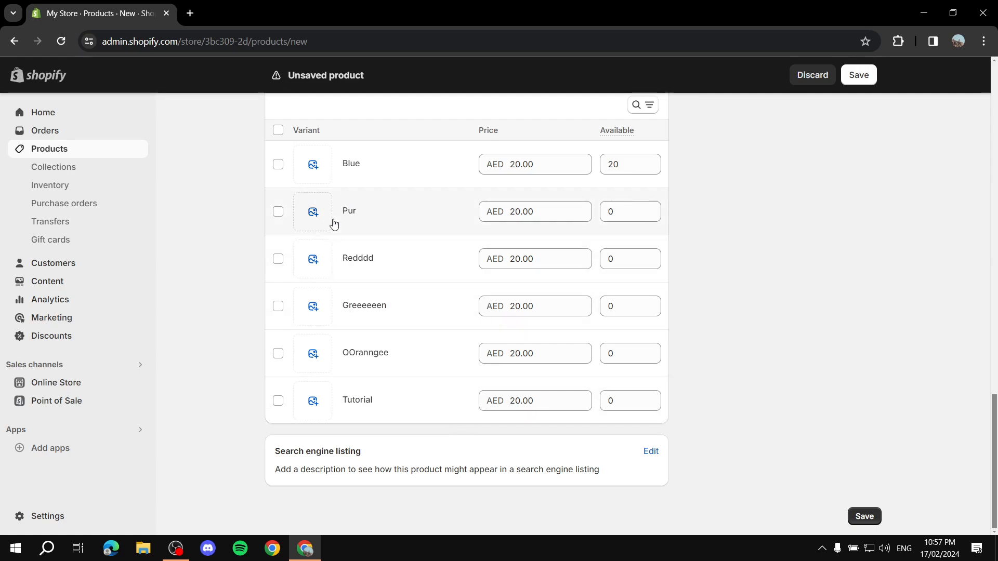
pyautogui.click(313, 166)
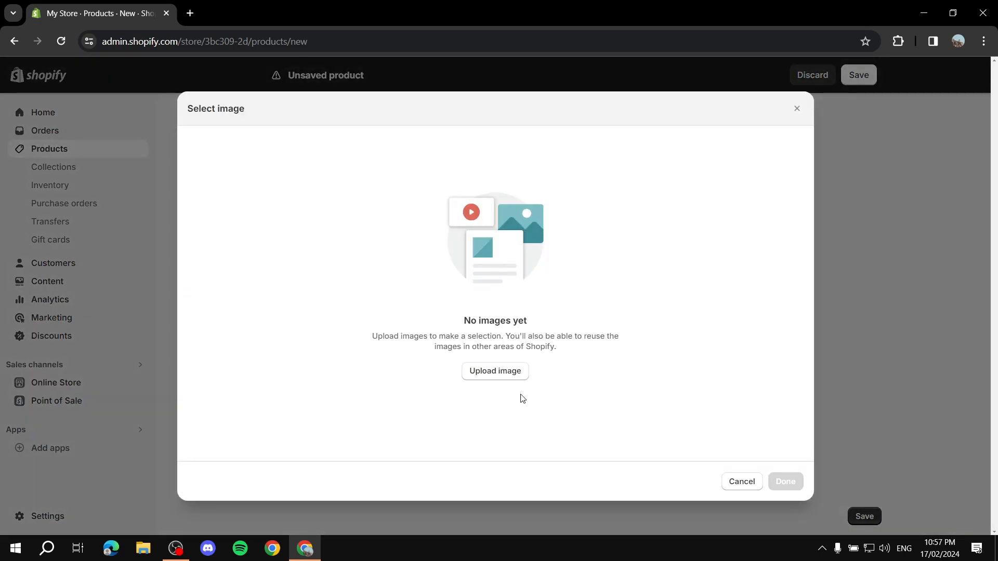
pyautogui.click(507, 372)
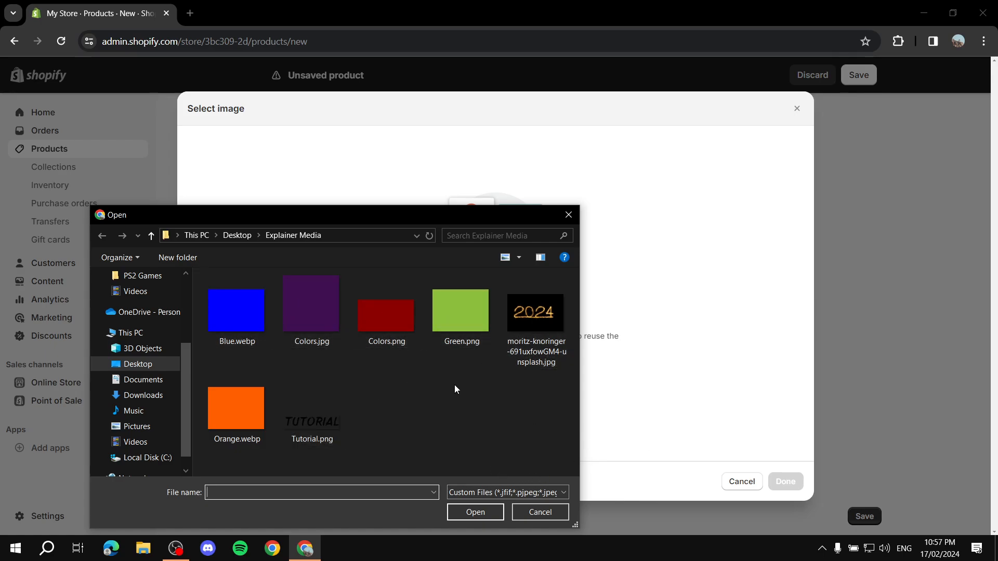
pyautogui.click(540, 512)
pyautogui.click(753, 485)
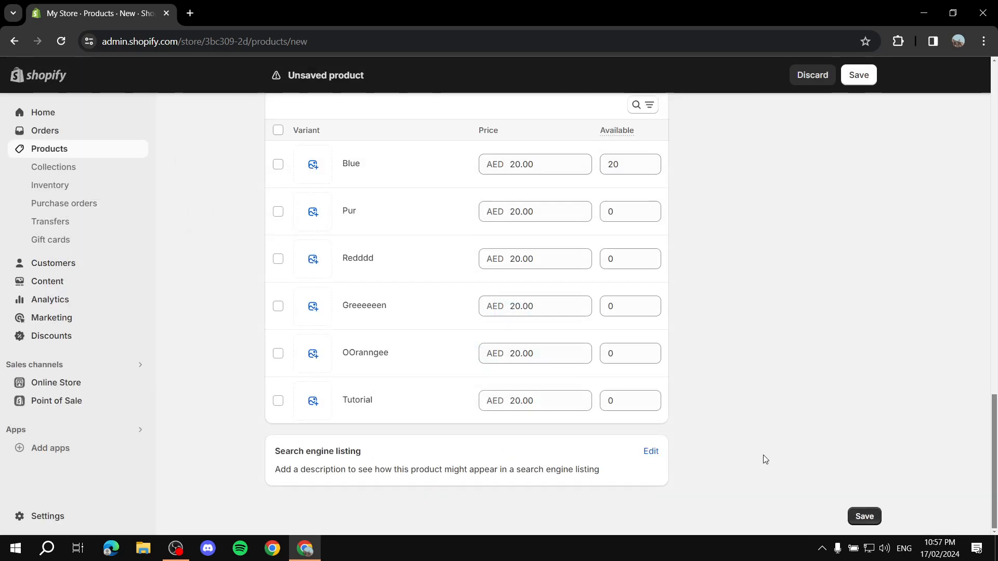
# Step: Save the new product and collapse the trial notice
pyautogui.click(858, 516)
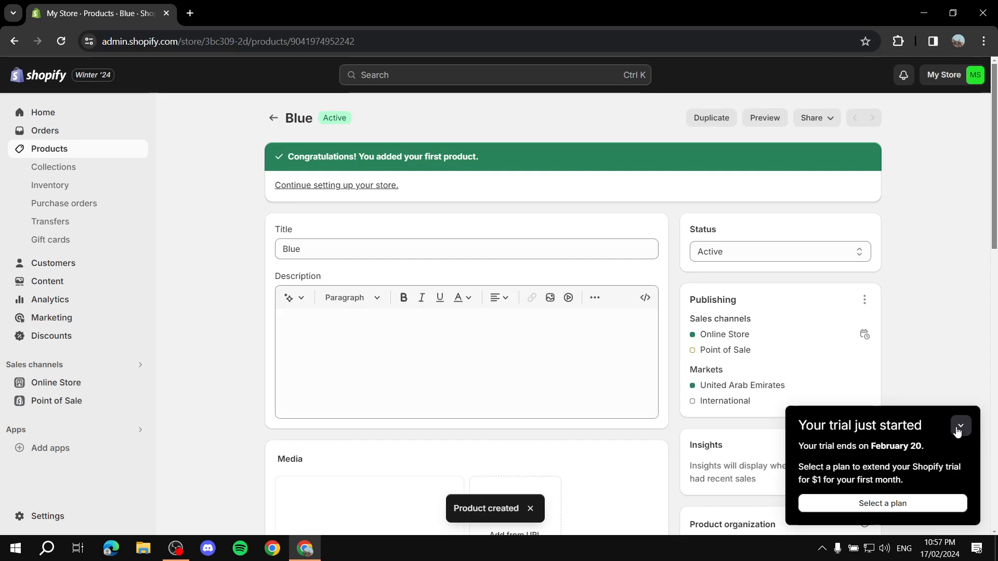
pyautogui.click(959, 428)
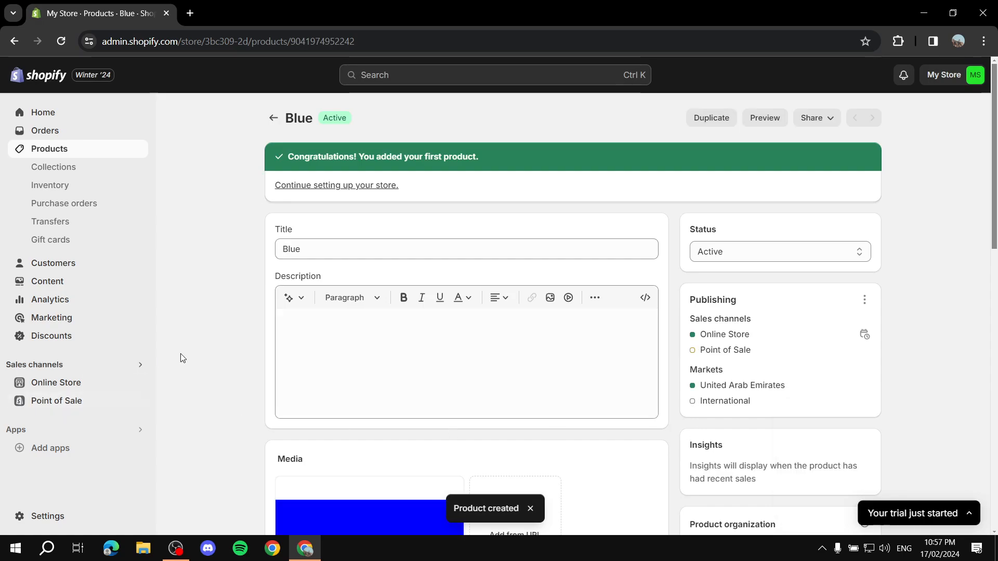
# Step: Search the Shopify App Store for "Color swatch" and open the GLO Color Swatch,Variant Image listing
pyautogui.click(64, 453)
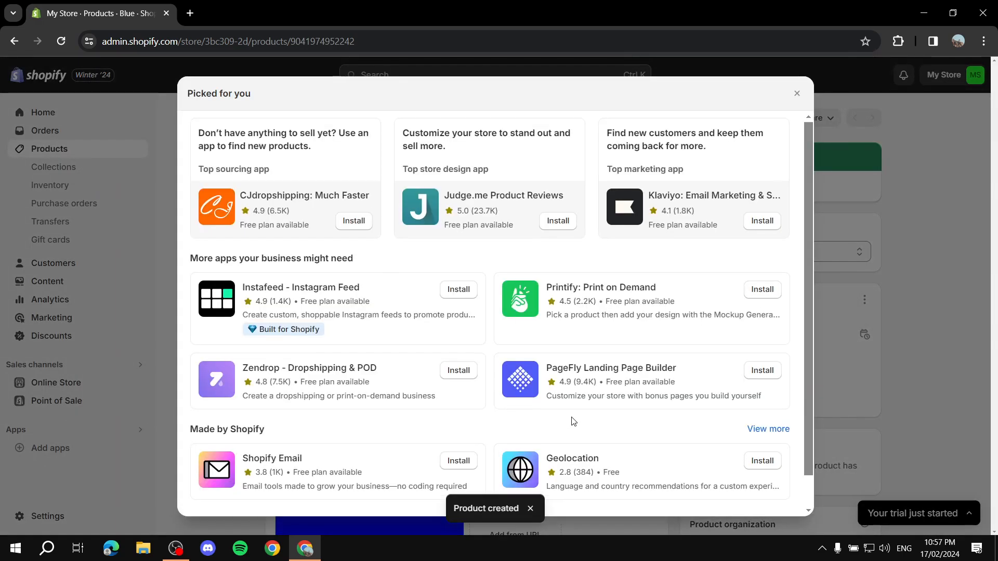
pyautogui.scroll(-1, 571, 432)
pyautogui.click(554, 503)
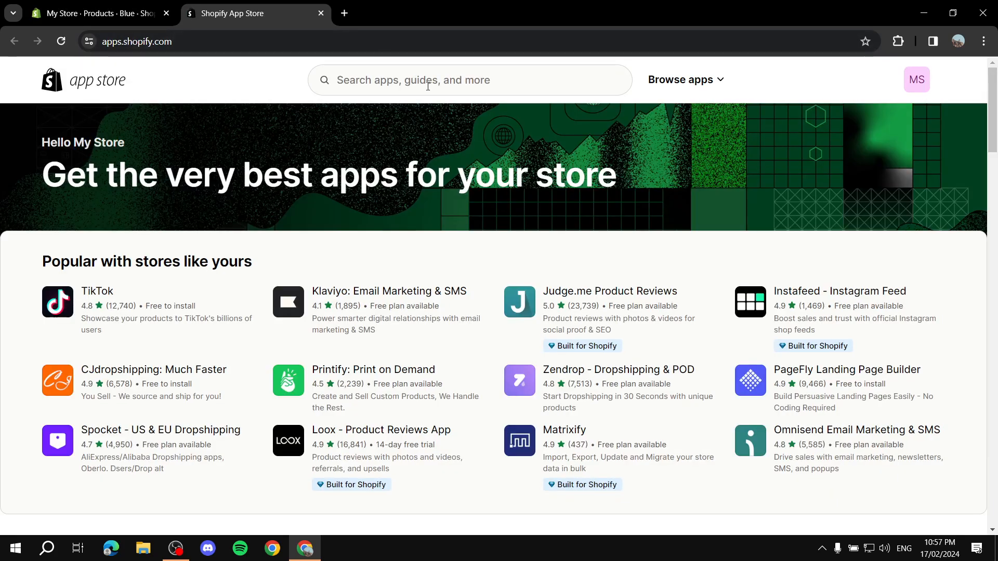
pyautogui.click(429, 84)
pyautogui.write('Colo')
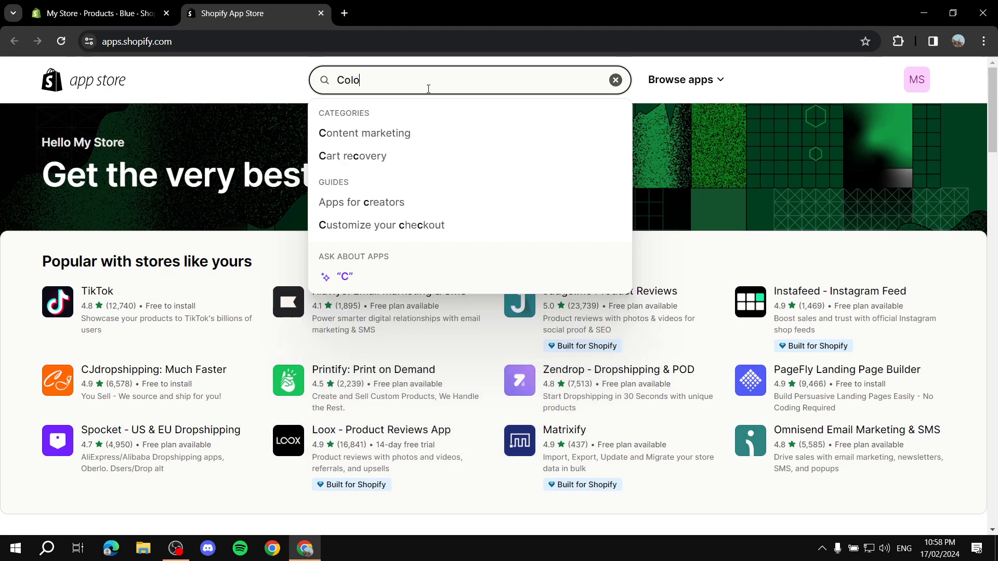
pyautogui.write('r swatche')
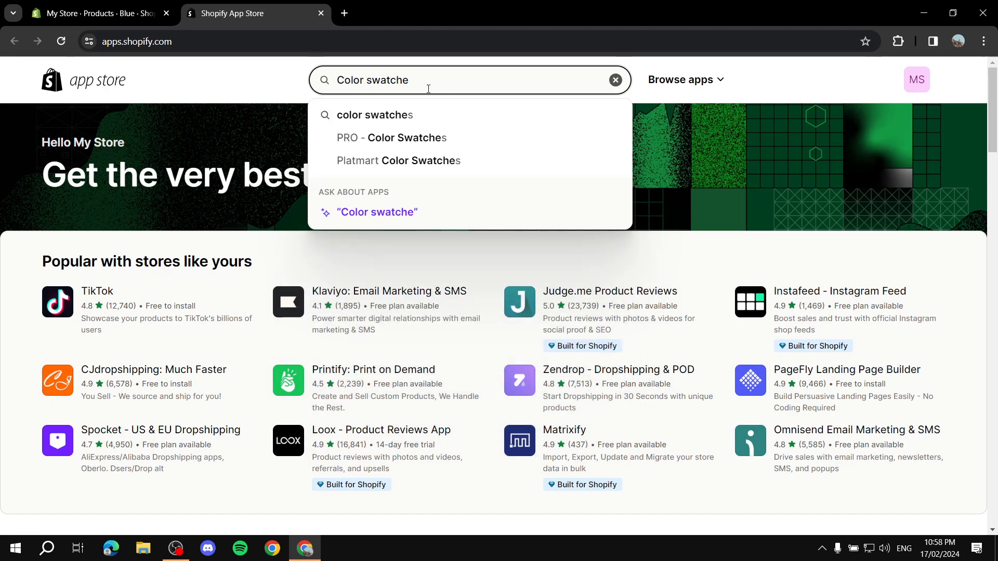
pyautogui.press('BackSpace')
pyautogui.press('BackSpace')
pyautogui.write('h')
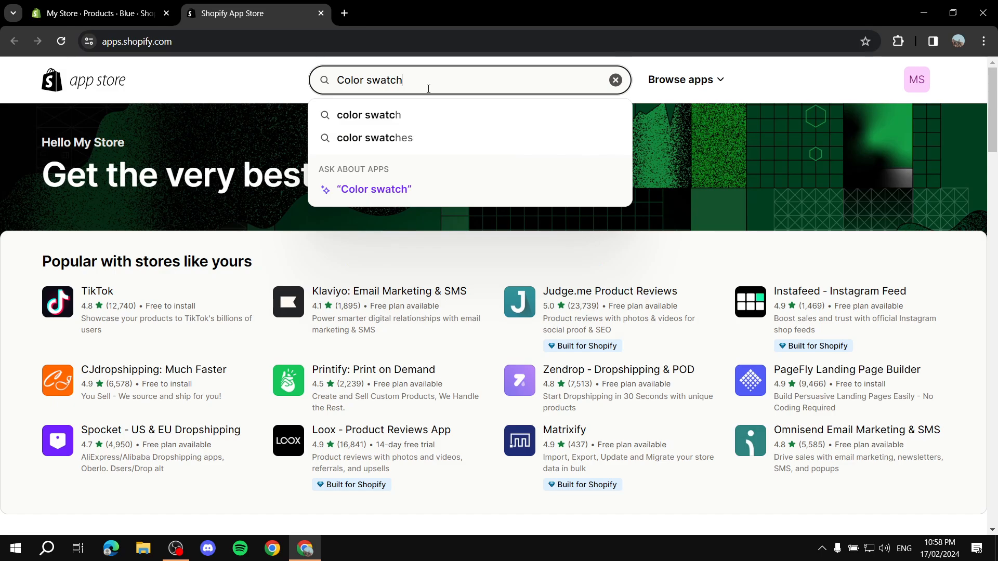
pyautogui.press('Return')
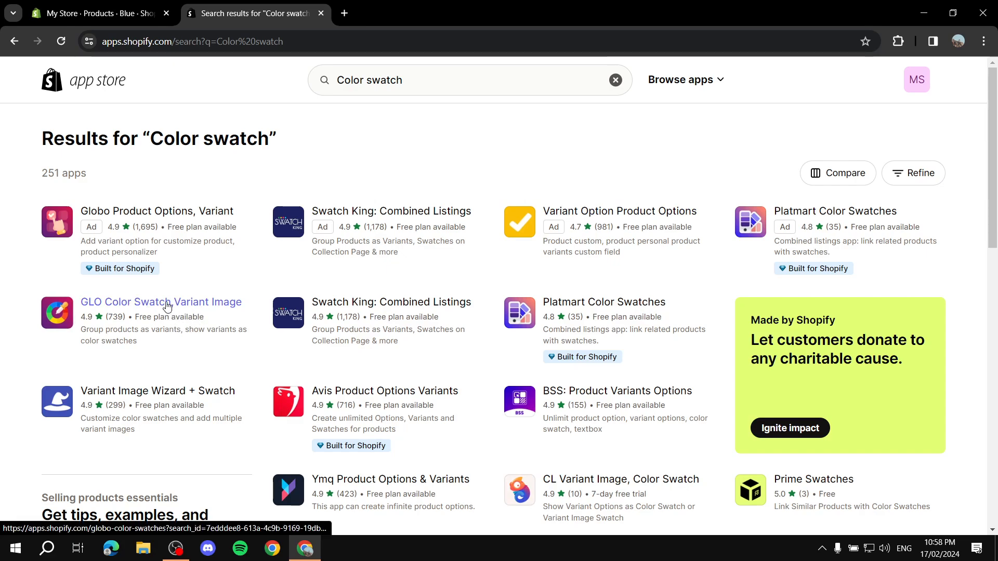
pyautogui.click(192, 306)
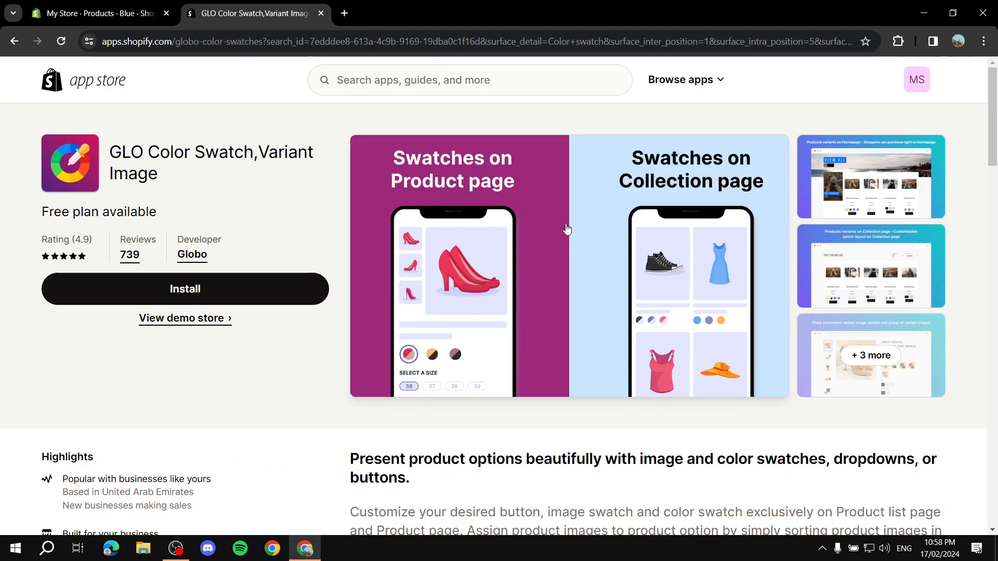
# Step: Examine the app's pricing section, comparing the features and cost of the Free and Silver plans
pyautogui.scroll(-15, 567, 230)
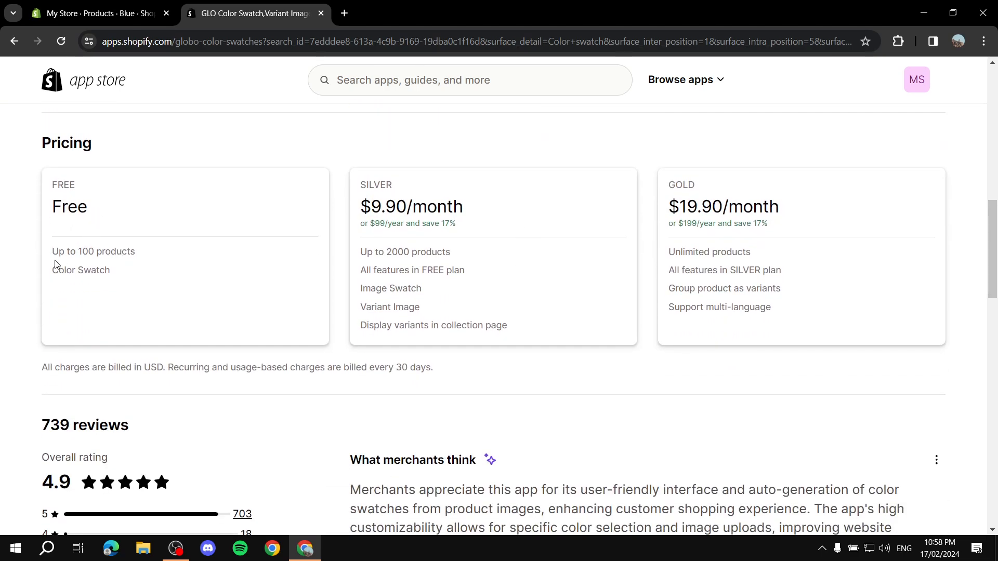
pyautogui.moveTo(46, 252); pyautogui.dragTo(154, 254)
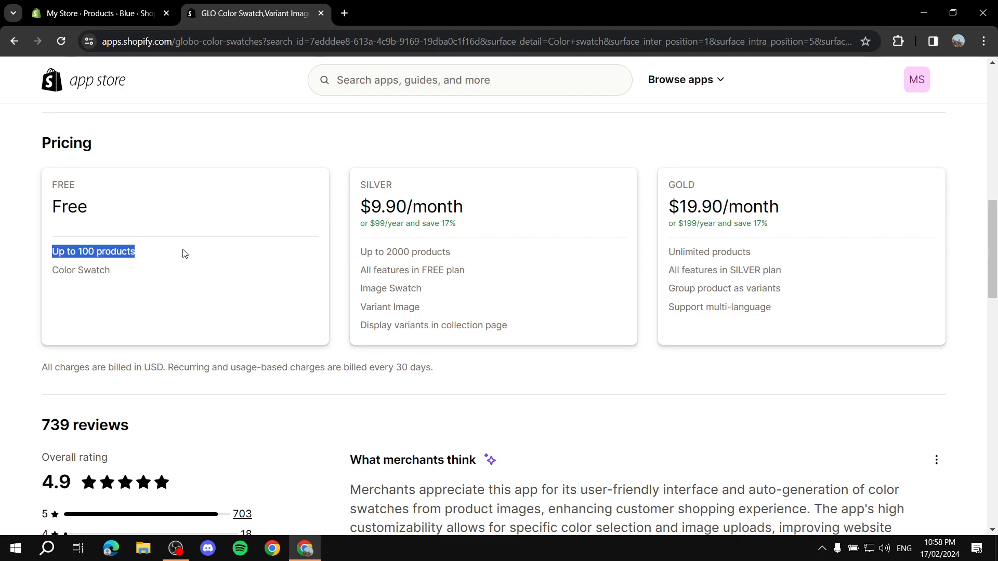
pyautogui.moveTo(44, 269); pyautogui.dragTo(134, 273)
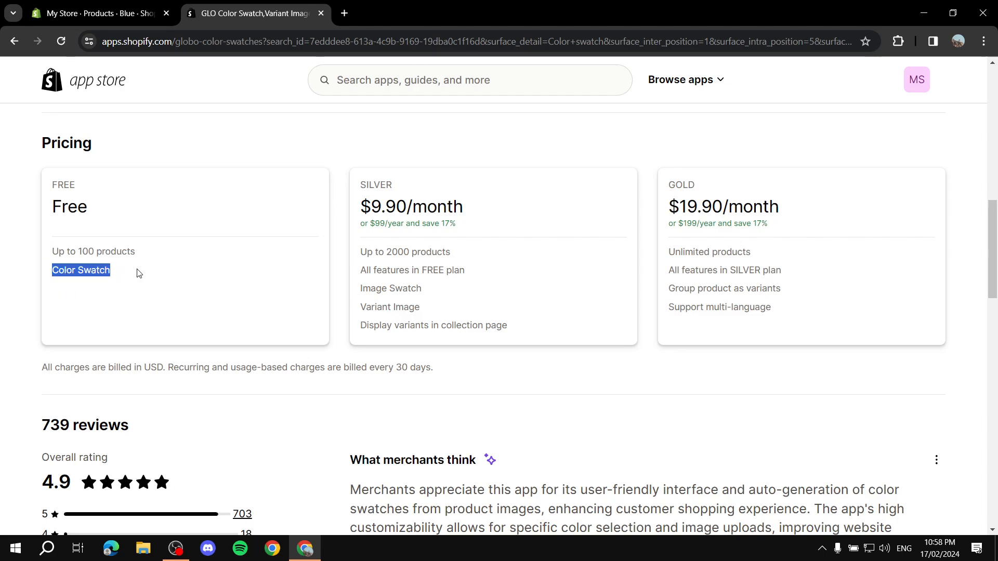
pyautogui.click(139, 273)
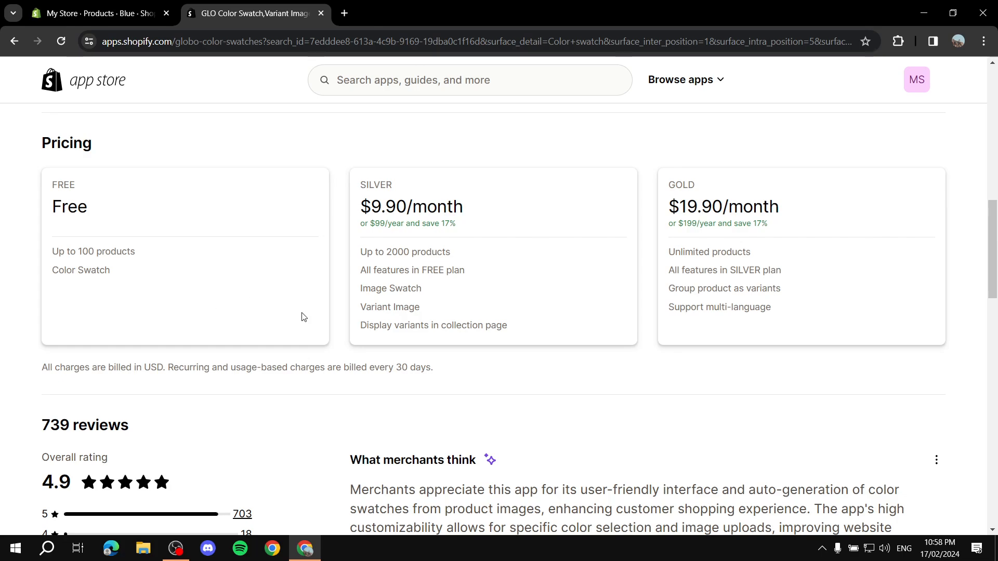
pyautogui.moveTo(371, 204); pyautogui.dragTo(495, 202)
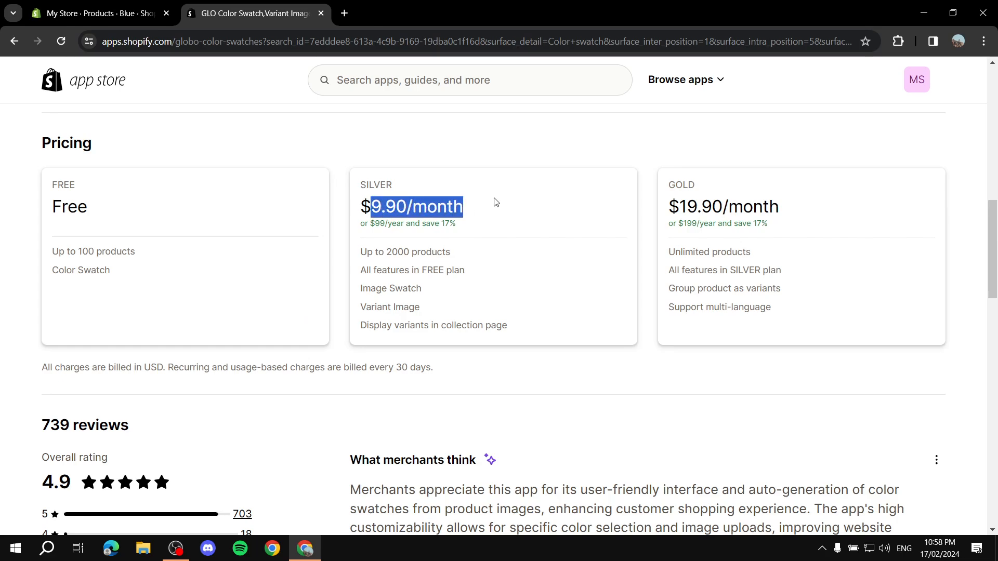
pyautogui.click(495, 202)
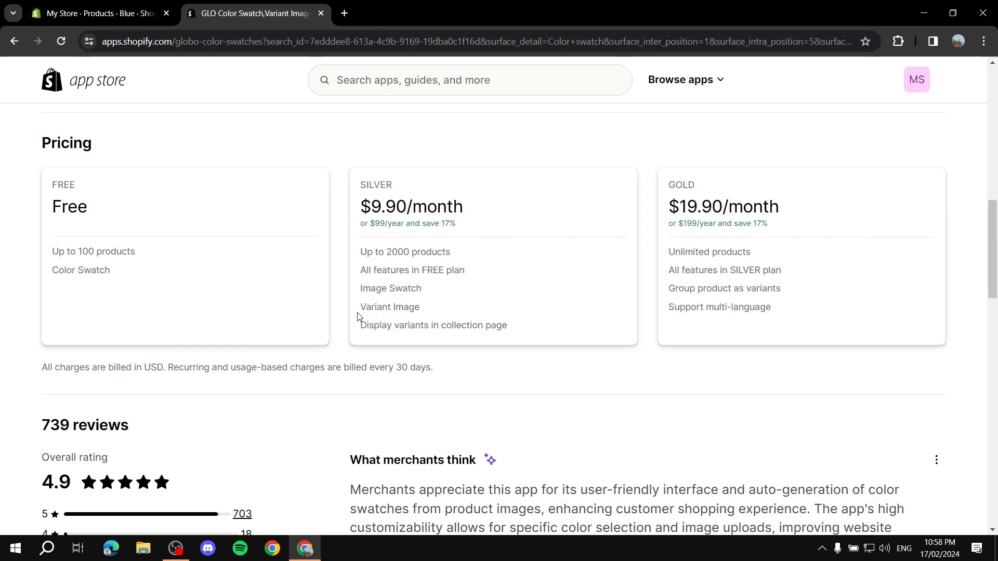
pyautogui.moveTo(357, 298); pyautogui.dragTo(461, 301)
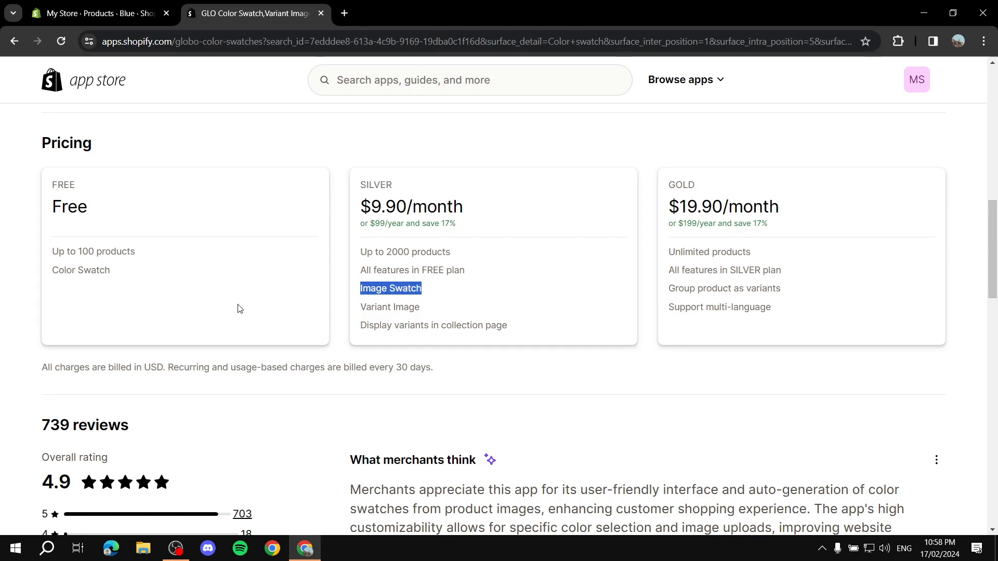
pyautogui.moveTo(46, 253); pyautogui.dragTo(150, 276)
pyautogui.click(151, 280)
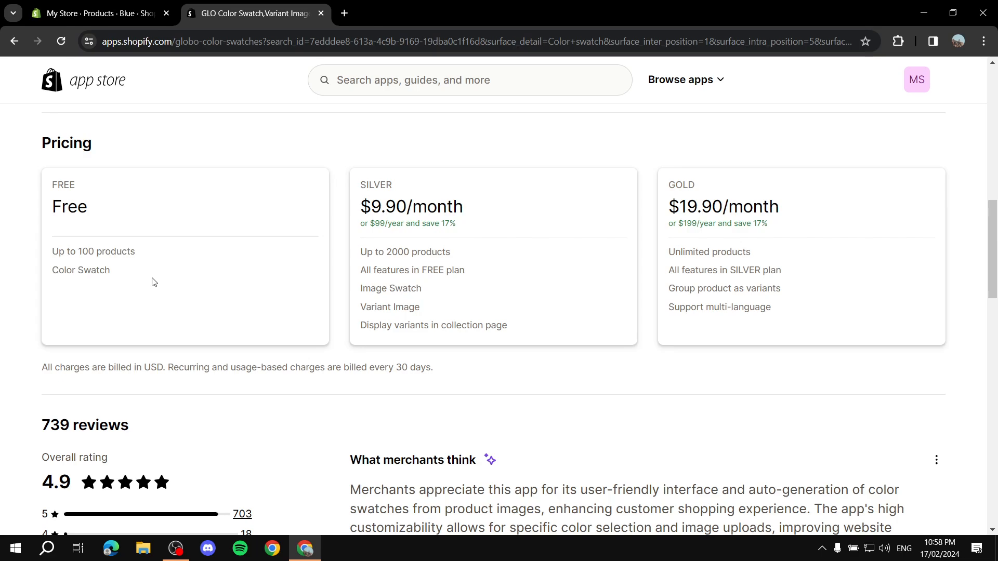
pyautogui.tripleClick(436, 290)
pyautogui.click(452, 291)
pyautogui.tripleClick(377, 210)
pyautogui.click(546, 240)
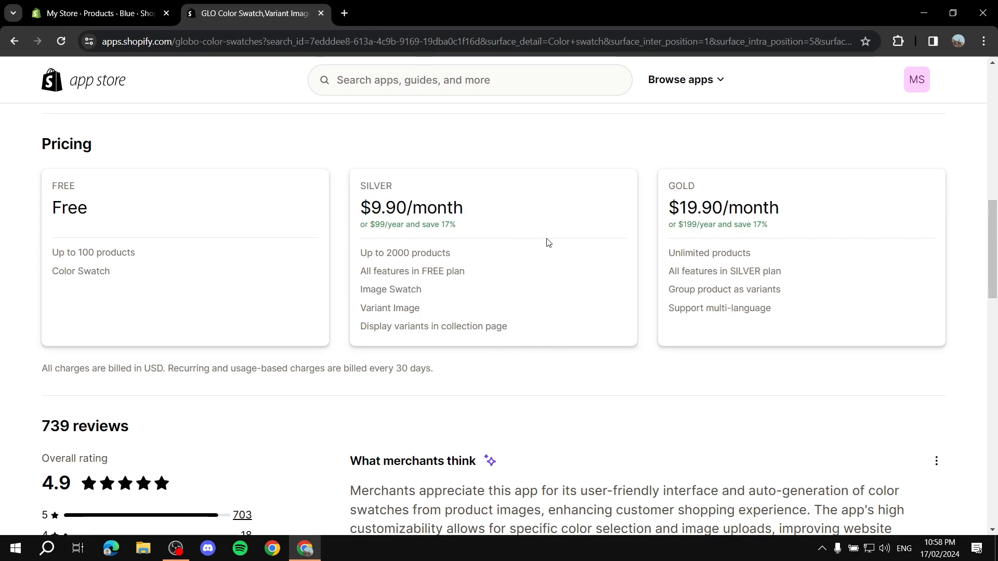
# Step: Install the GLO Color Swatch app on the store, approving its data access and collapsing the trial notices
pyautogui.scroll(10, 551, 250)
pyautogui.click(197, 289)
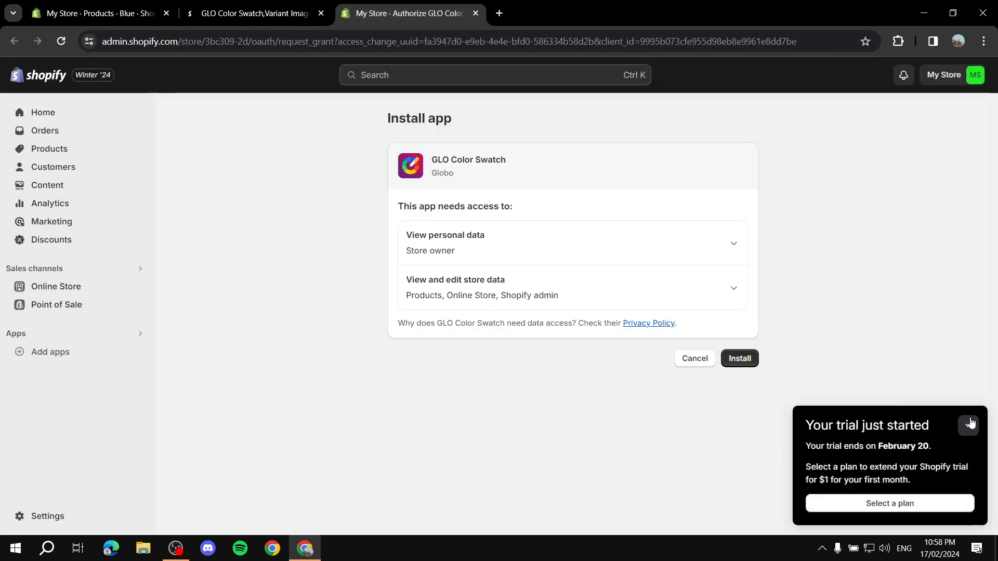
pyautogui.click(968, 424)
pyautogui.click(743, 358)
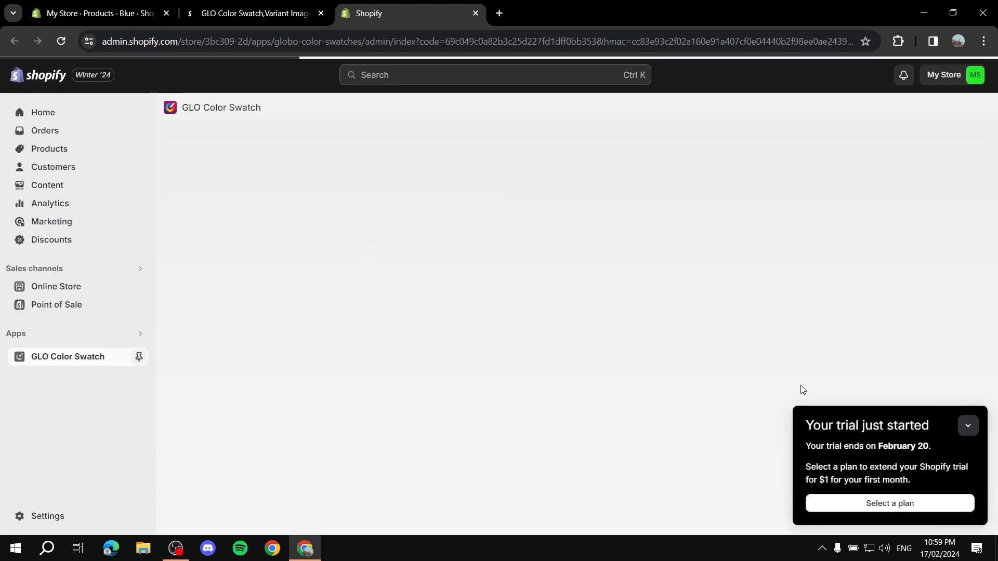
pyautogui.click(968, 425)
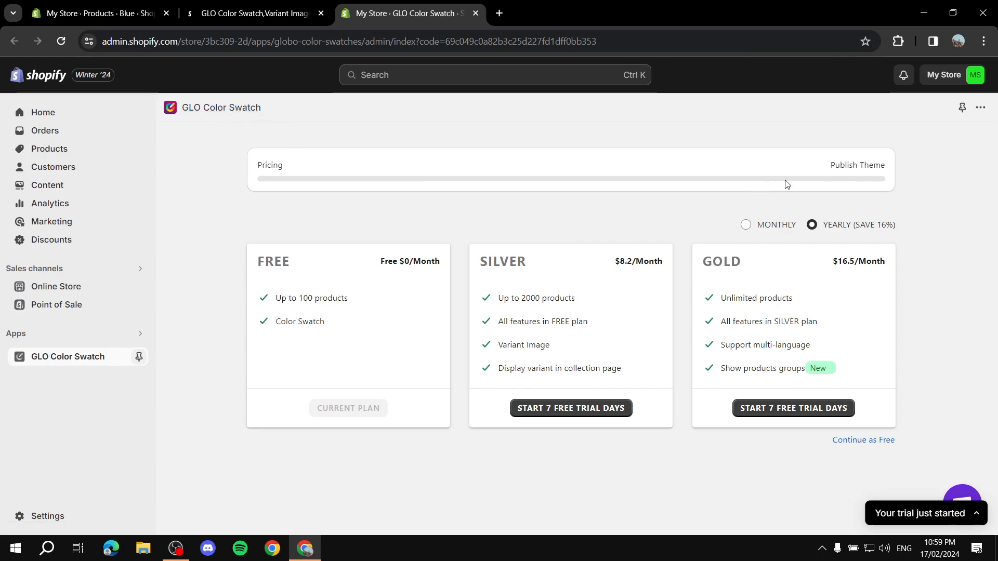
# Step: Continue with the app's free plan and open the theme editor for Dawn (live theme)
pyautogui.click(879, 441)
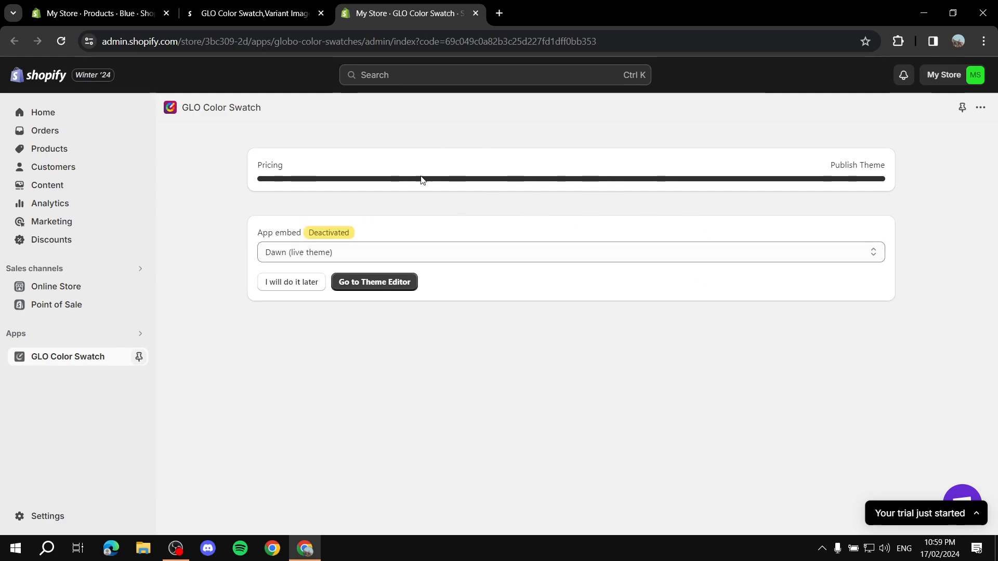
pyautogui.click(363, 251)
pyautogui.click(338, 261)
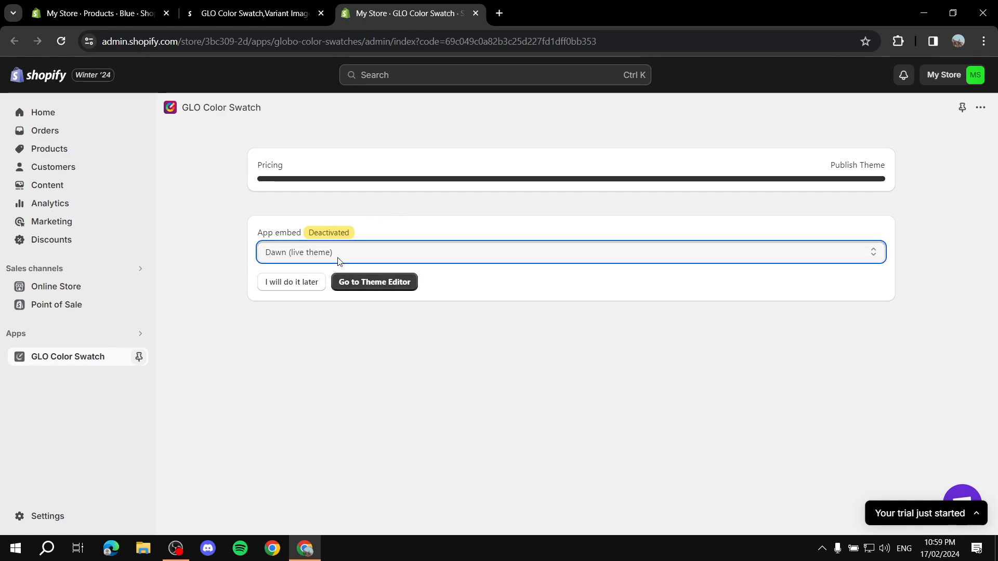
pyautogui.click(392, 286)
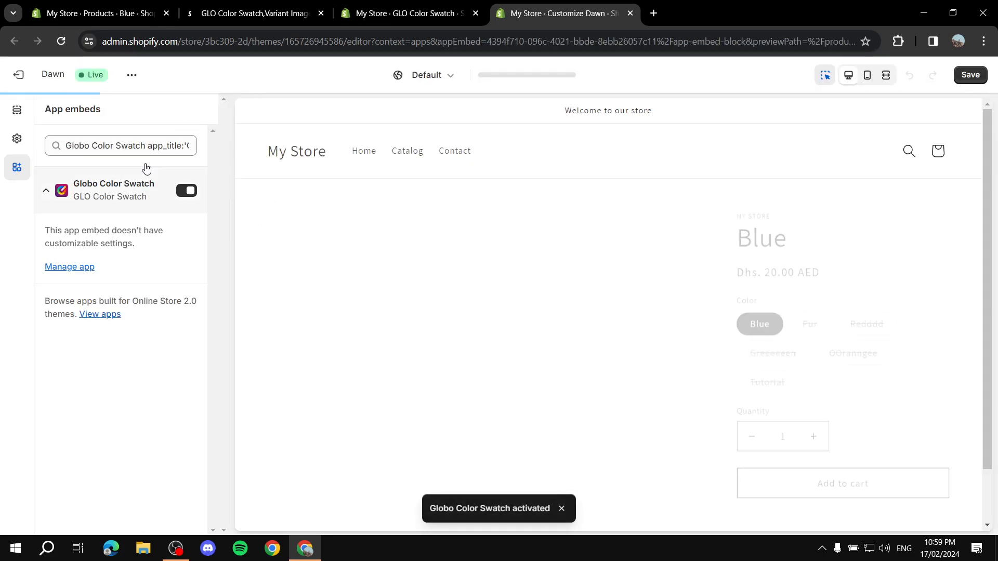
# Step: Switch the Globo Color Swatch app embed off and back on, and save the theme
pyautogui.click(179, 195)
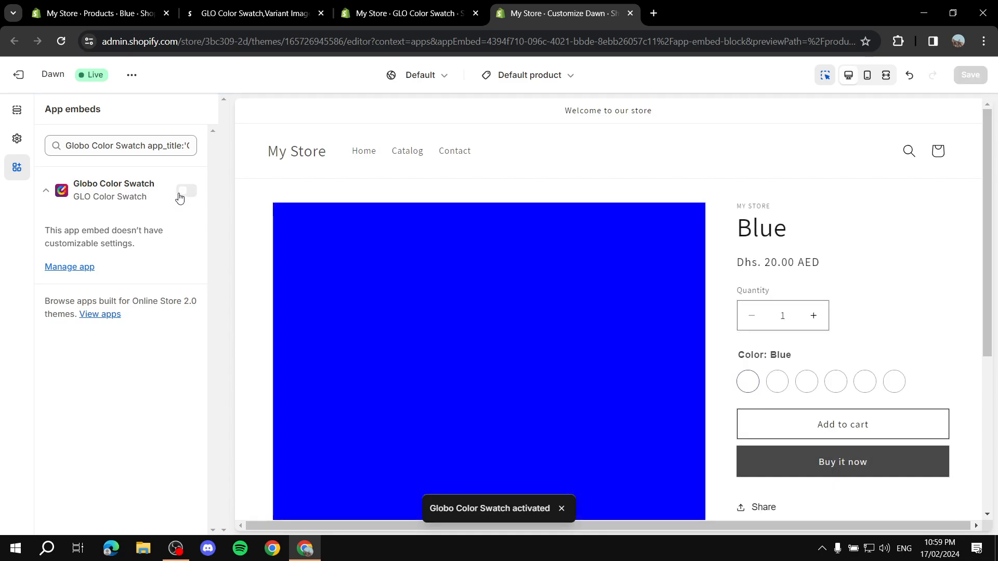
pyautogui.click(180, 196)
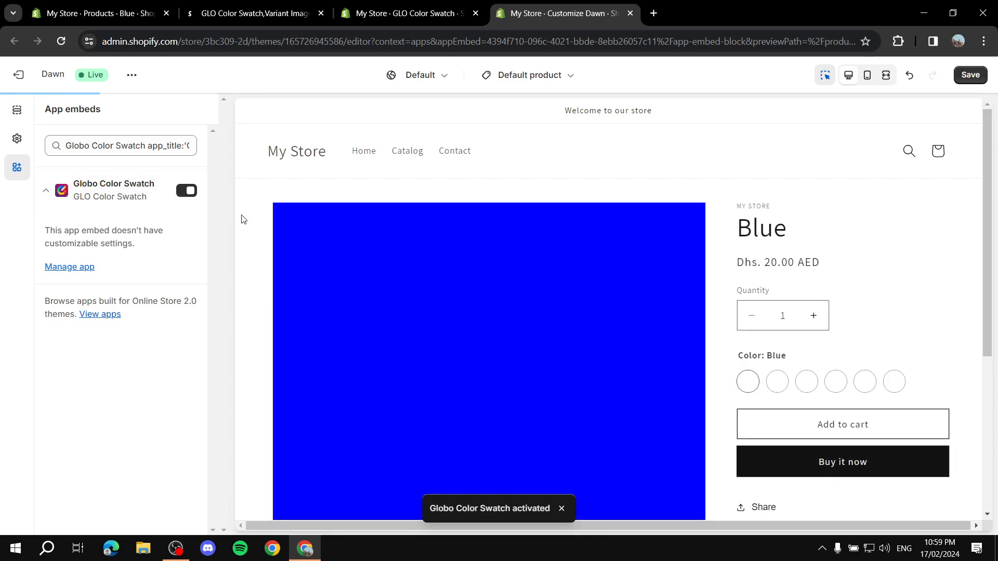
pyautogui.scroll(-5, 731, 257)
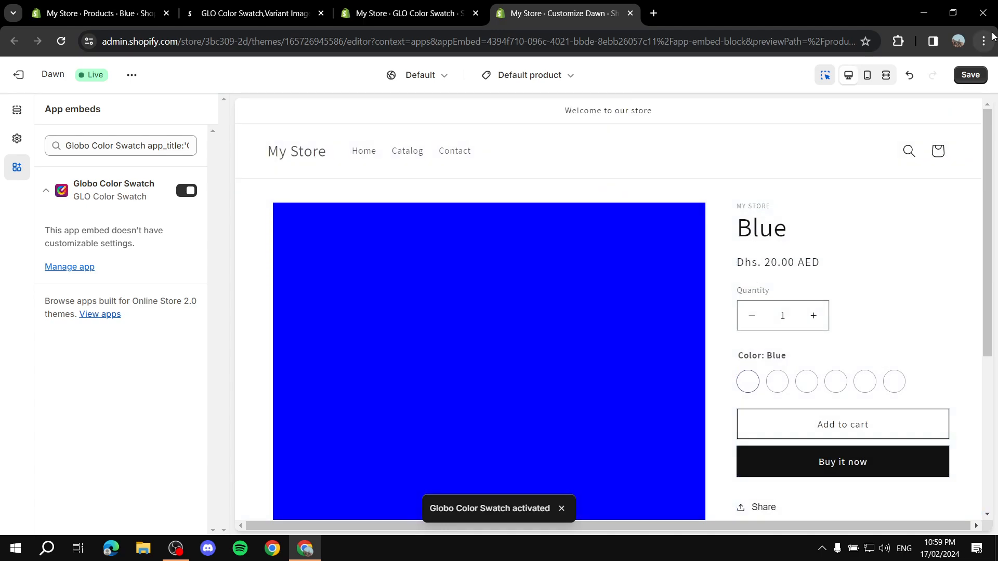
pyautogui.click(977, 71)
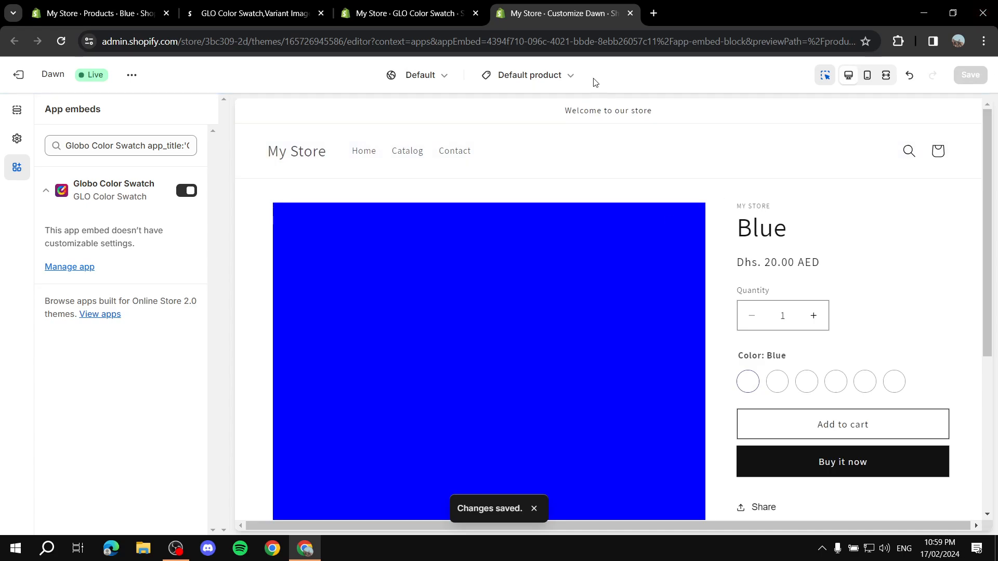
# Step: Leave the theme editor for the GLO Color Swatch options page and sync the online store
pyautogui.click(16, 77)
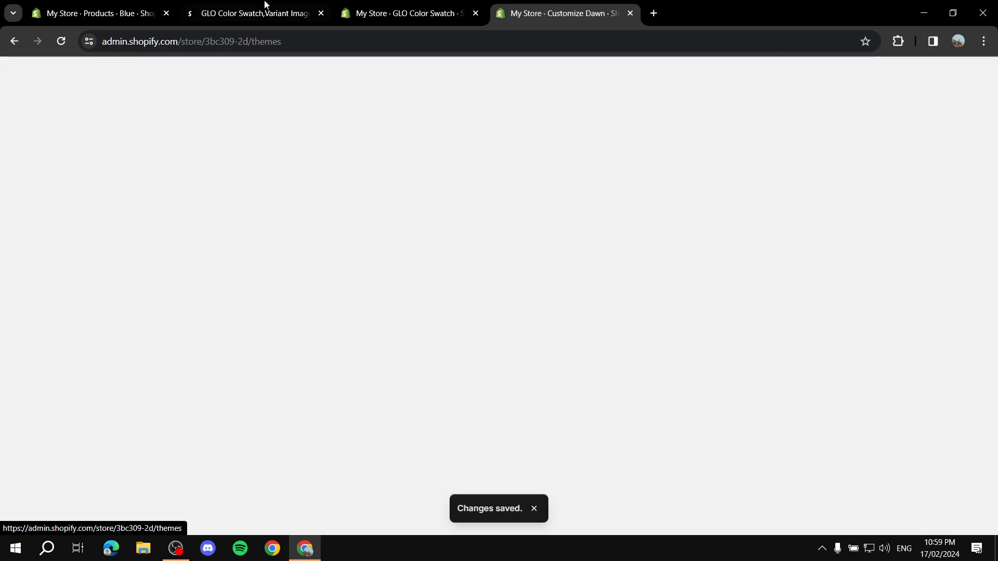
pyautogui.click(359, 13)
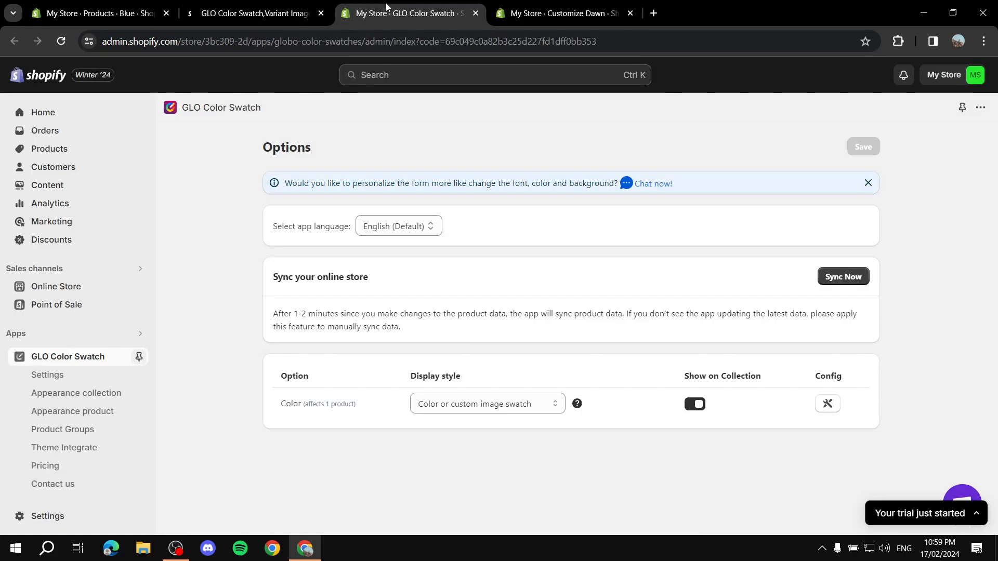
pyautogui.click(630, 13)
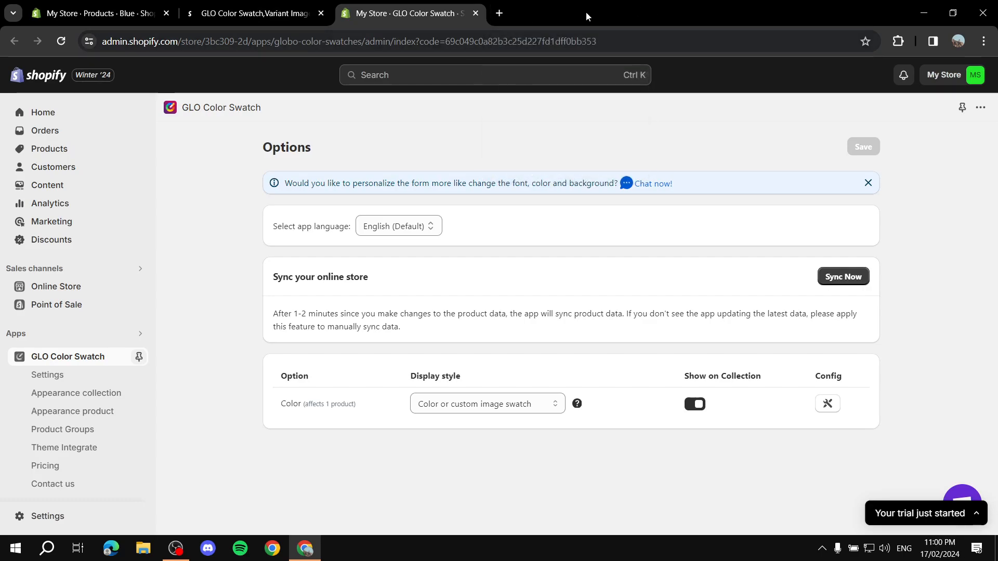
pyautogui.click(845, 279)
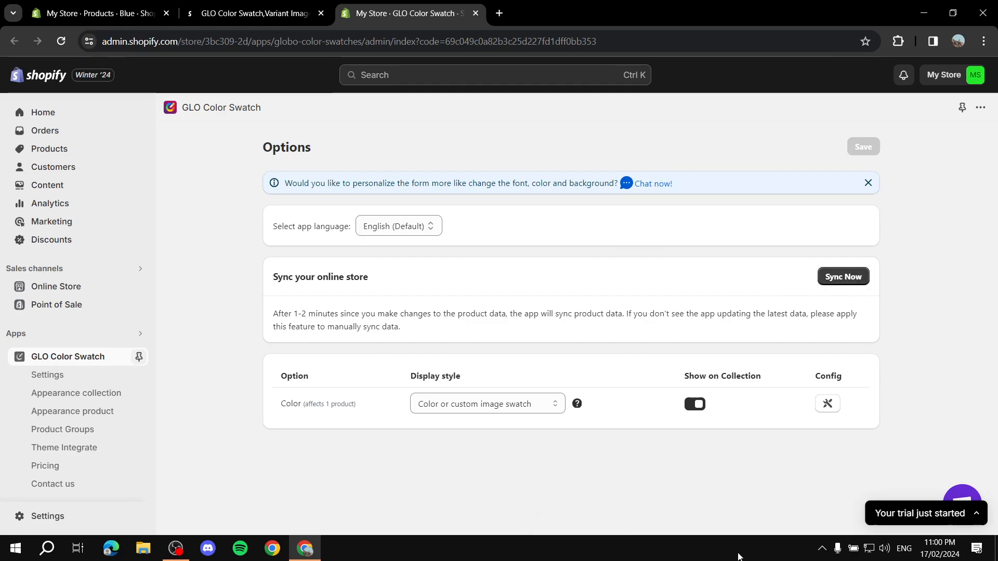
# Step: Examine the Color option and its available display styles, keeping Color or custom image swatch
pyautogui.moveTo(279, 378); pyautogui.dragTo(354, 379)
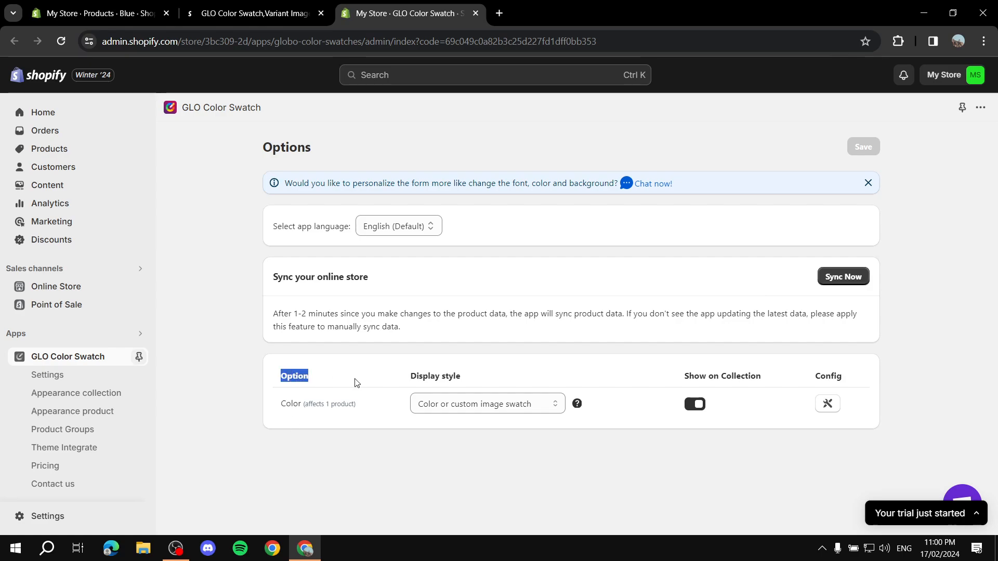
pyautogui.click(354, 379)
pyautogui.moveTo(263, 411); pyautogui.dragTo(324, 408)
pyautogui.click(368, 395)
pyautogui.click(528, 410)
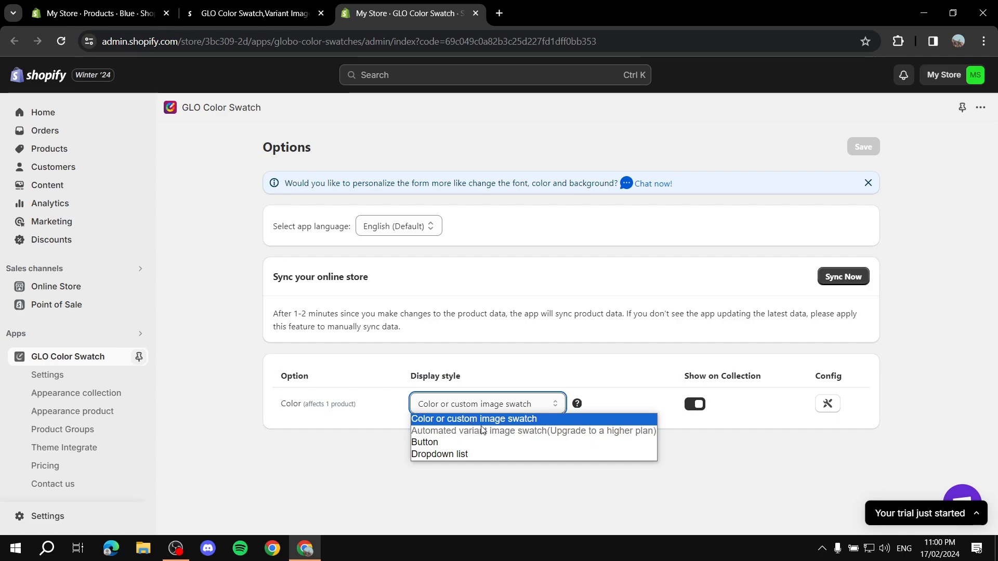
pyautogui.click(491, 400)
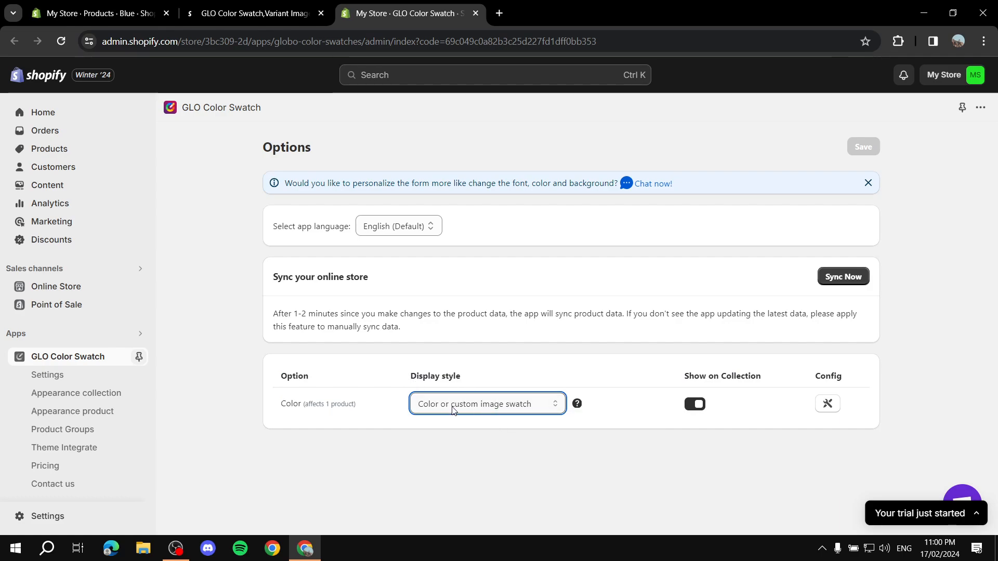
# Step: Keep Color or custom image swatch as the Color option's display style and open that option's configuration
pyautogui.click(552, 408)
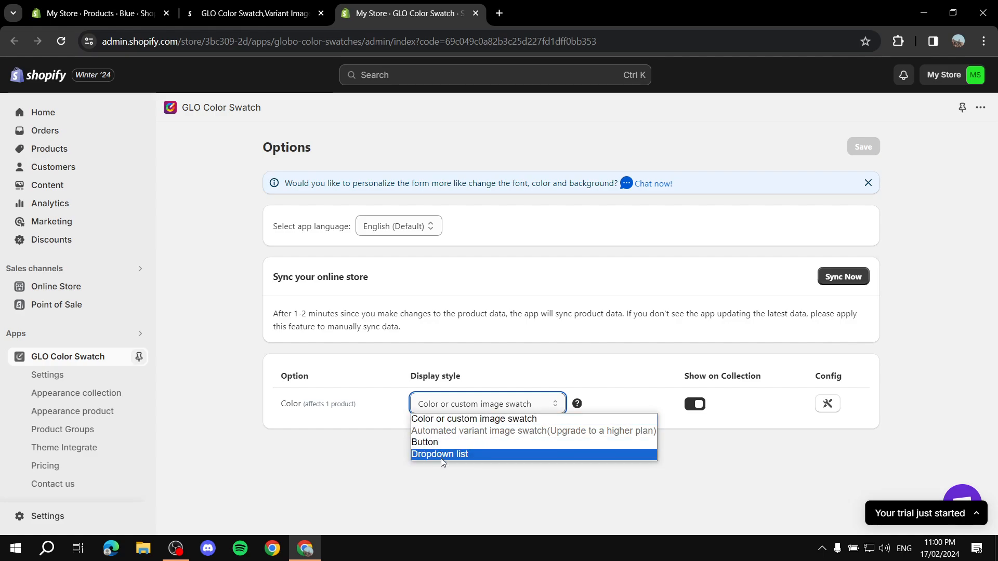
pyautogui.click(471, 420)
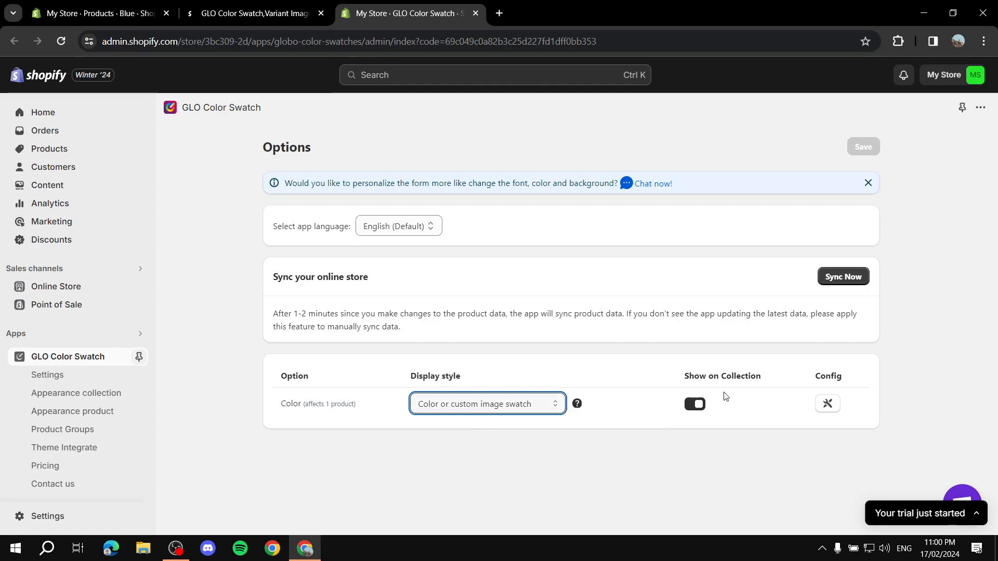
pyautogui.moveTo(677, 382); pyautogui.dragTo(784, 379)
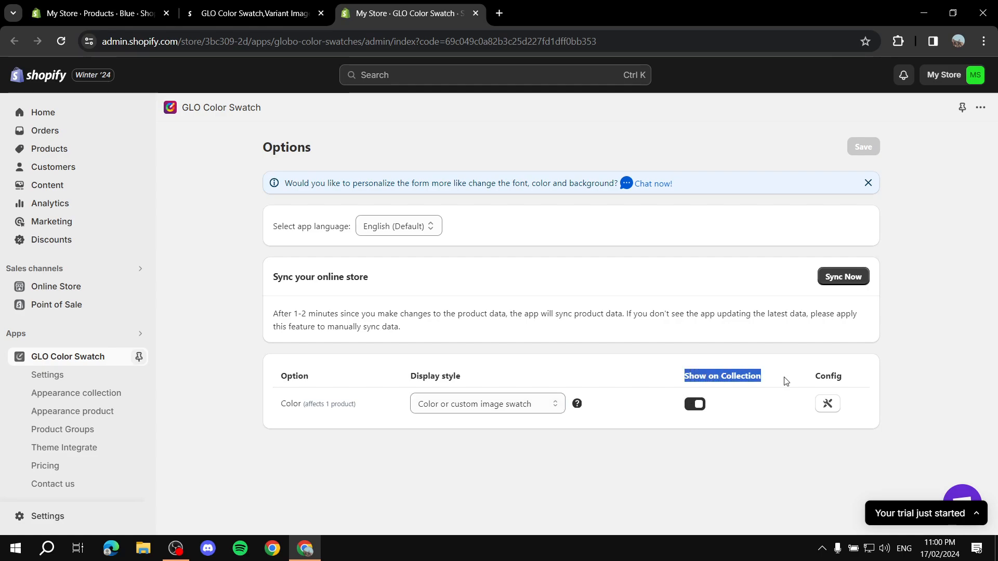
pyautogui.click(782, 385)
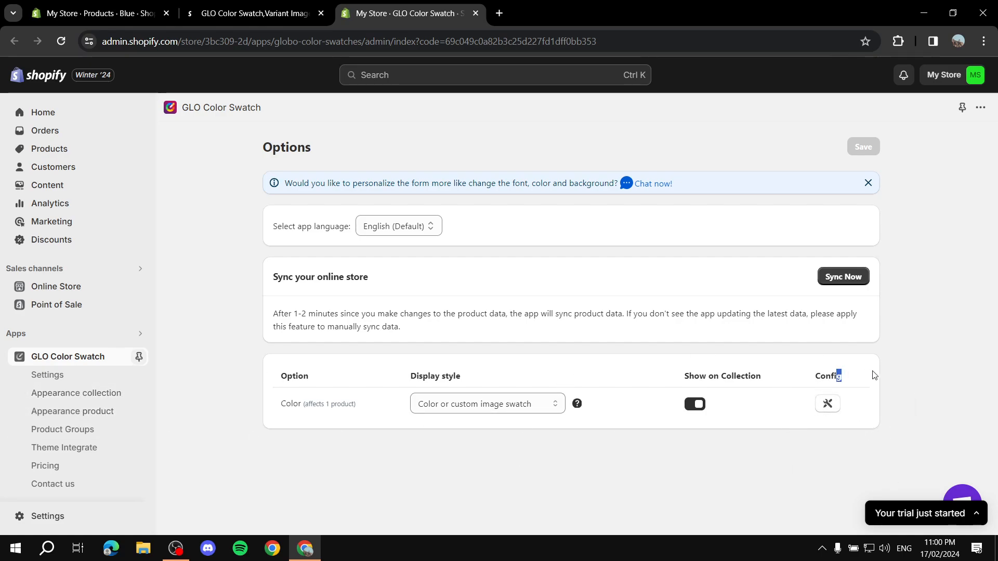
pyautogui.click(829, 406)
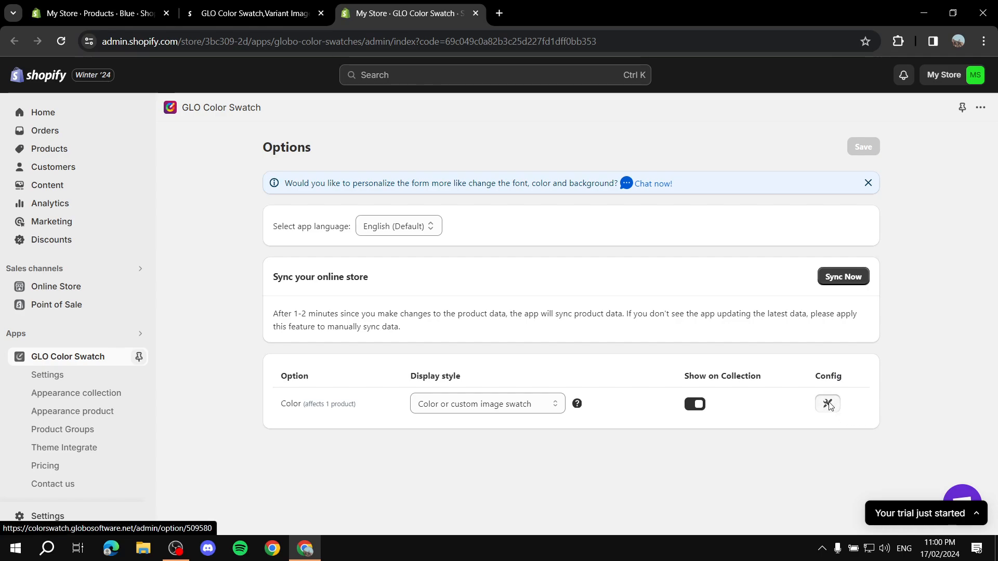
# Step: Examine the Color option's items and the color, upload file and image URL settings available for their swatches
pyautogui.scroll(-3, 618, 319)
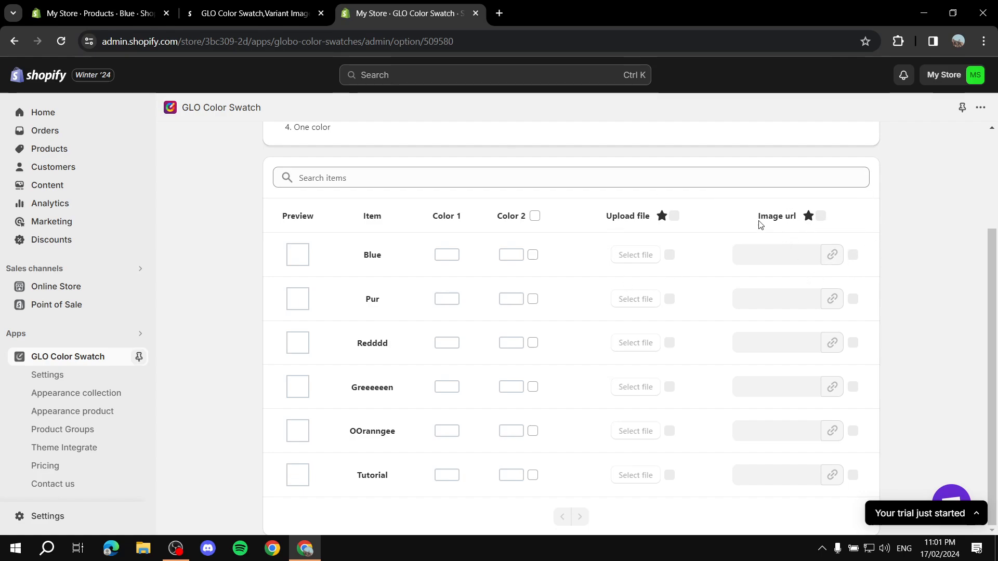
pyautogui.moveTo(754, 220); pyautogui.dragTo(849, 217)
pyautogui.click(850, 221)
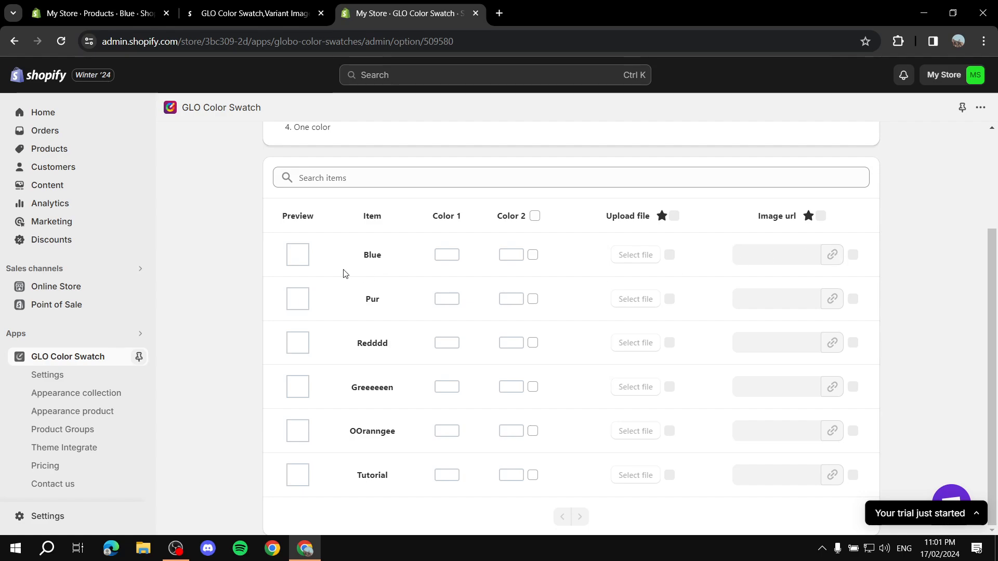
pyautogui.moveTo(363, 254); pyautogui.dragTo(390, 254)
pyautogui.click(394, 254)
pyautogui.moveTo(357, 257); pyautogui.dragTo(401, 256)
pyautogui.moveTo(365, 299); pyautogui.dragTo(394, 301)
pyautogui.moveTo(345, 337); pyautogui.dragTo(407, 348)
pyautogui.moveTo(341, 383); pyautogui.dragTo(427, 393)
pyautogui.click(374, 405)
# Step: Set Color 1 of the Blue item to red
pyautogui.click(442, 258)
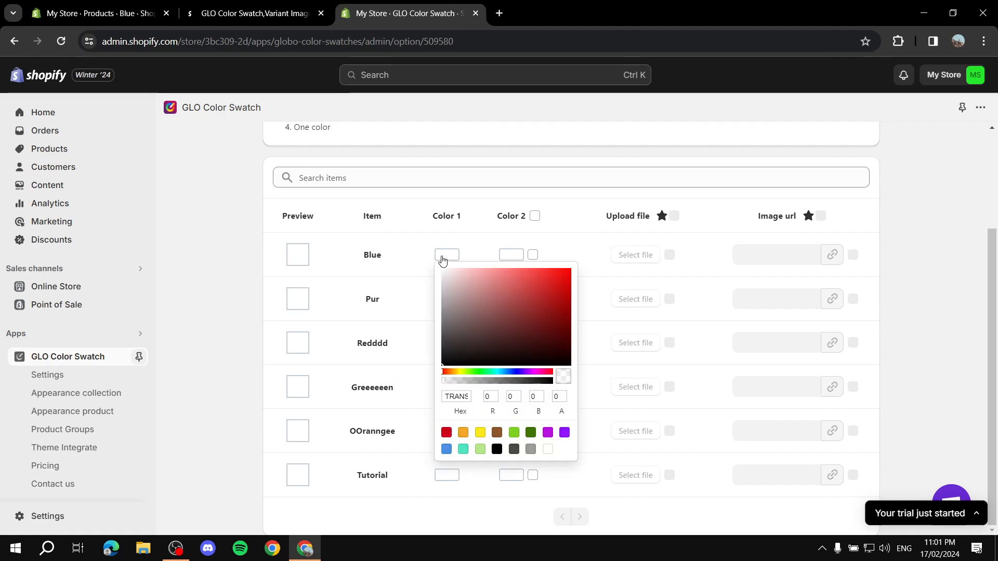
pyautogui.click(447, 432)
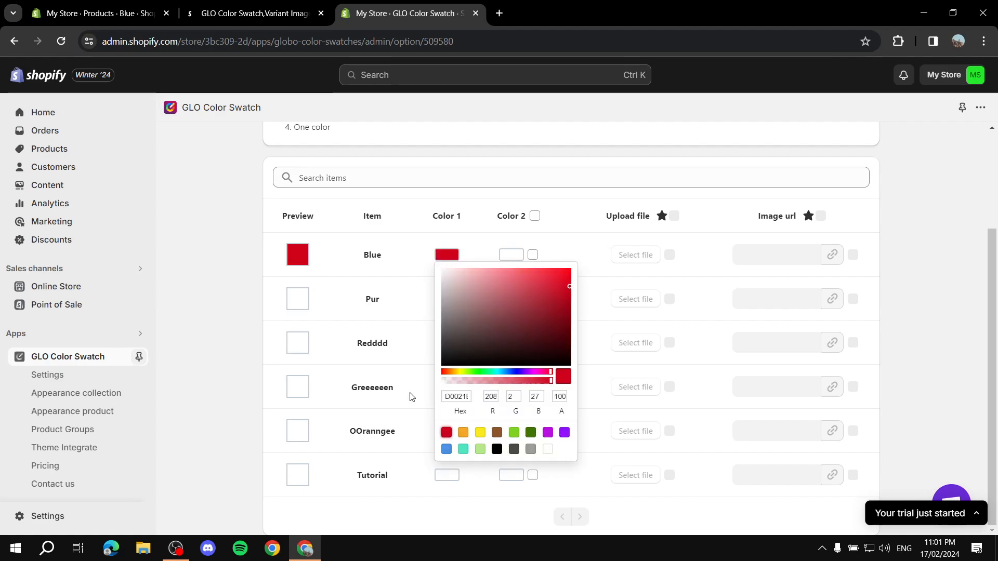
pyautogui.click(410, 396)
# Step: Set Color 1 to purple for the Pur item and to blue for the Blue item
pyautogui.click(448, 302)
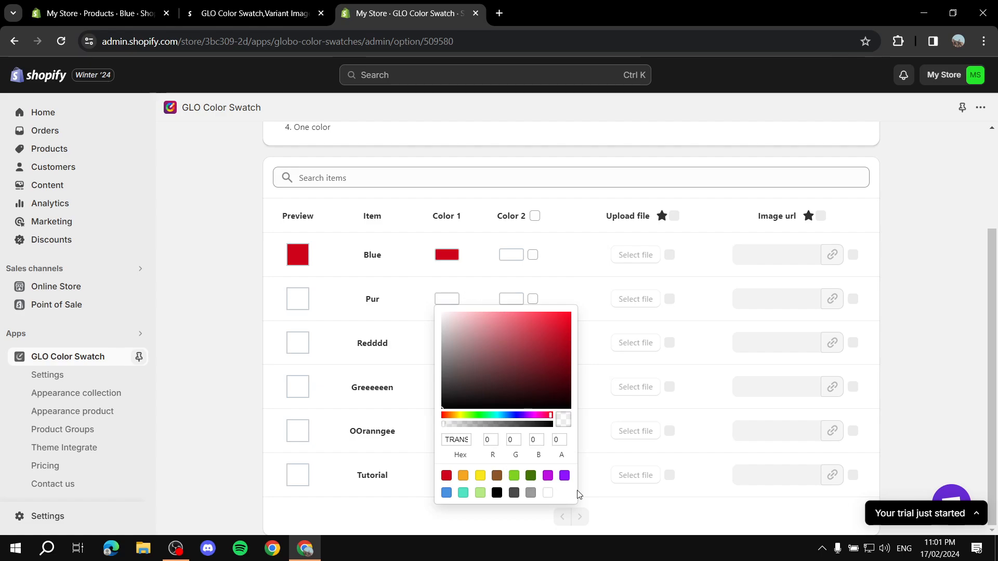
pyautogui.click(564, 474)
pyautogui.click(403, 384)
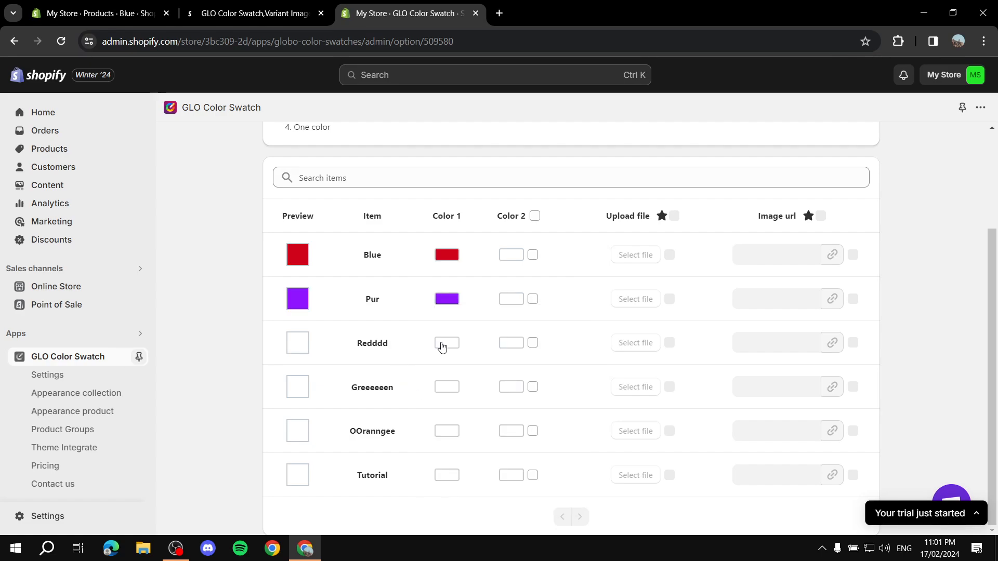
pyautogui.click(448, 255)
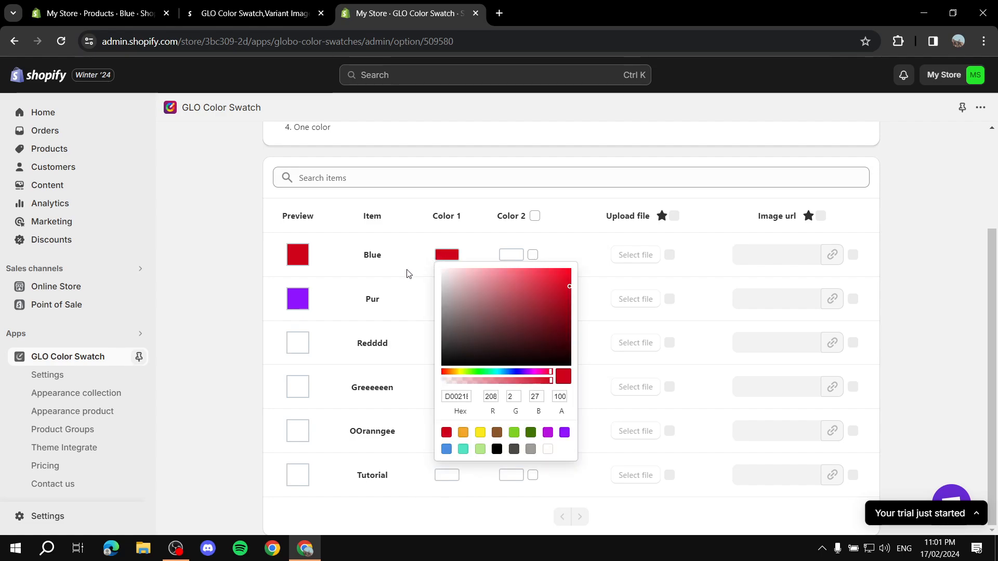
pyautogui.click(447, 449)
pyautogui.click(431, 378)
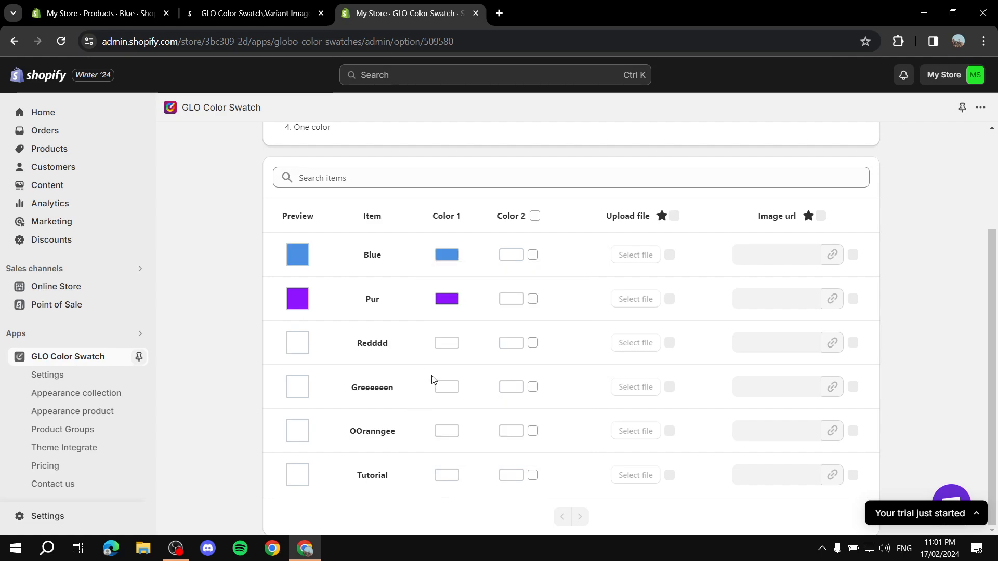
# Step: Set Color 1 to red for the Redddd item and to light green for the Greeeeeen item
pyautogui.click(447, 343)
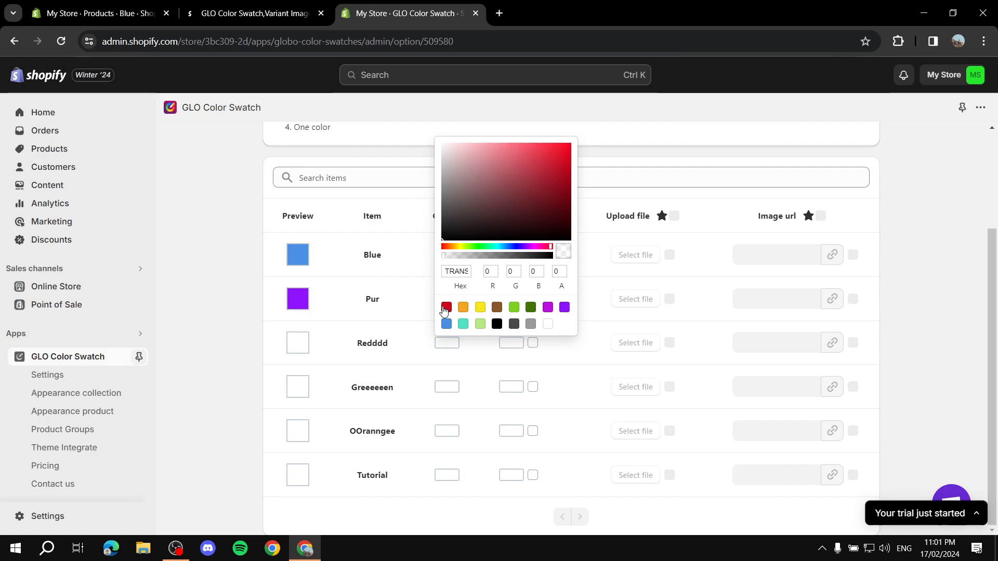
pyautogui.click(446, 307)
pyautogui.click(364, 365)
pyautogui.click(447, 386)
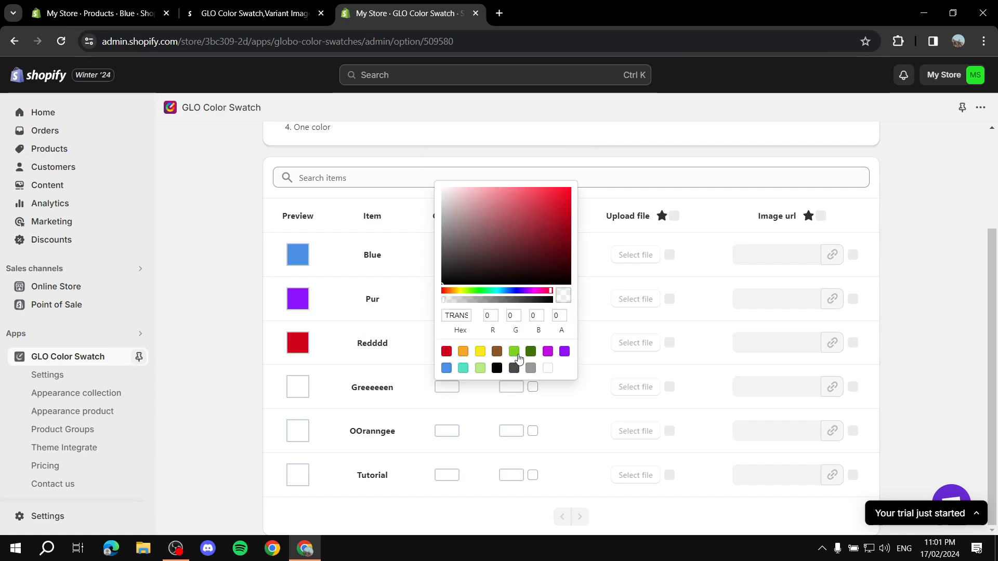
pyautogui.click(515, 352)
pyautogui.click(383, 402)
# Step: Set Color 1 to orange for the OOranngee item and to dark gray for the Tutorial item
pyautogui.click(448, 432)
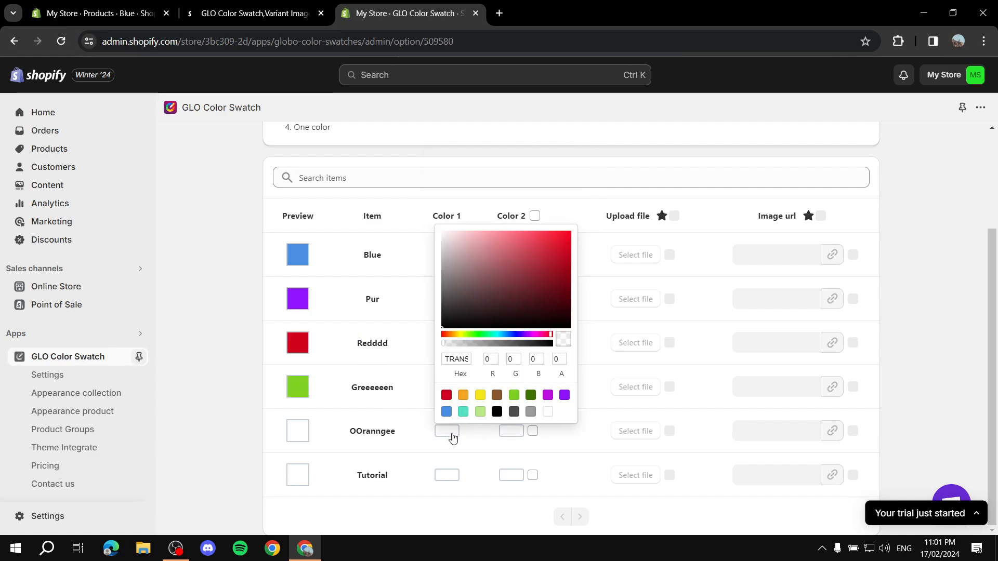
pyautogui.click(464, 395)
pyautogui.click(353, 414)
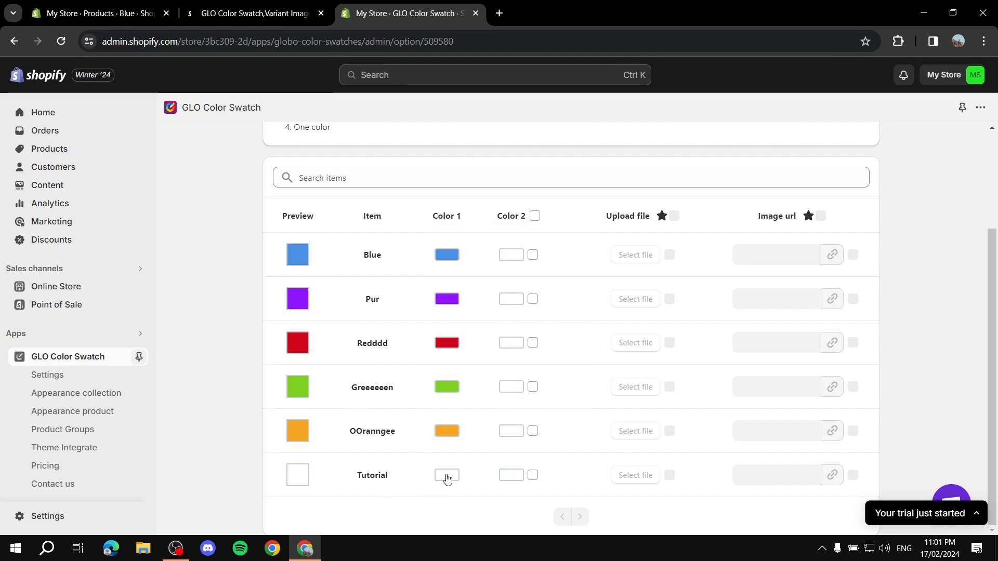
pyautogui.click(446, 475)
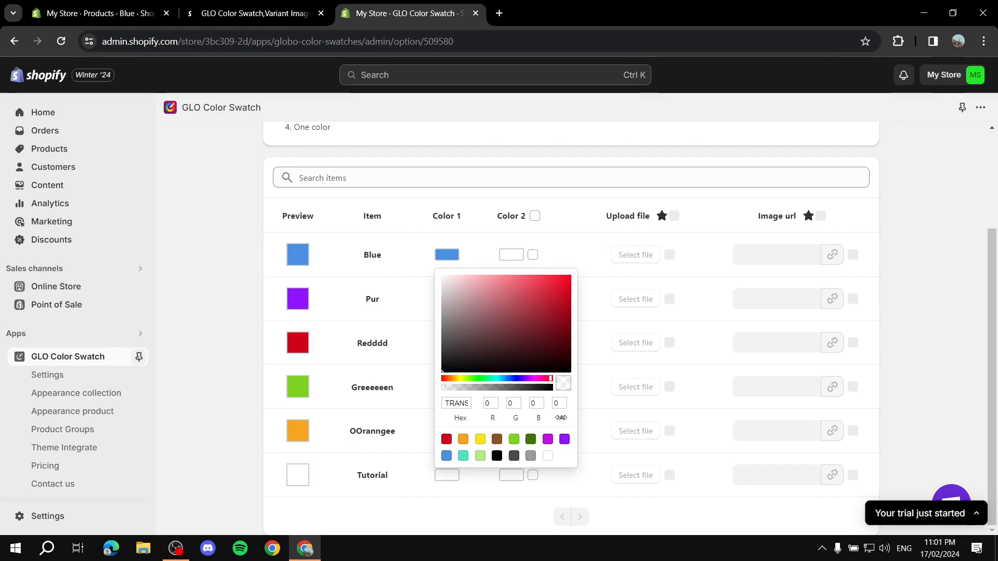
pyautogui.click(514, 455)
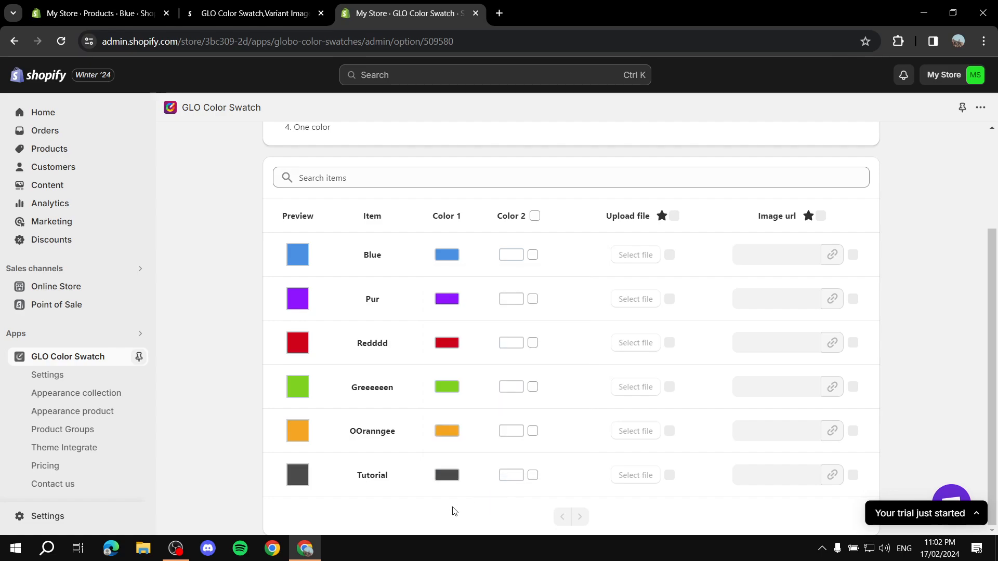
# Step: Give the Tutorial item a second swatch color, trying white and orange before choosing red
pyautogui.click(512, 476)
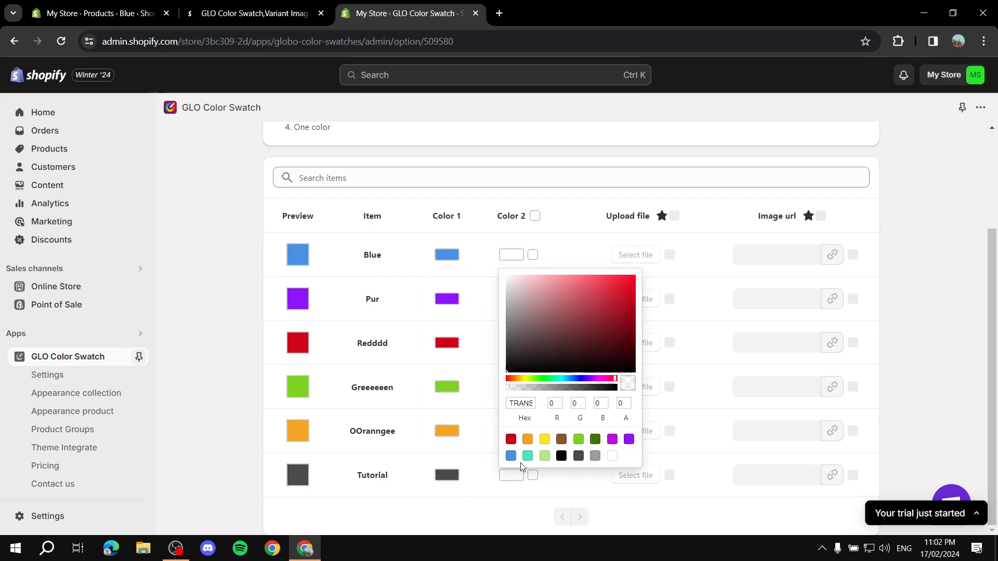
pyautogui.click(612, 461)
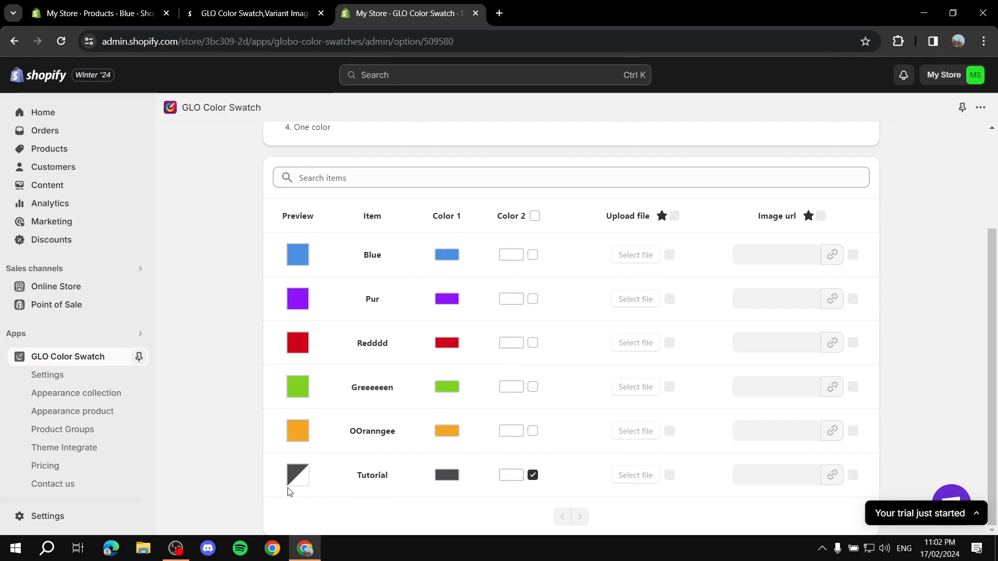
pyautogui.click(512, 476)
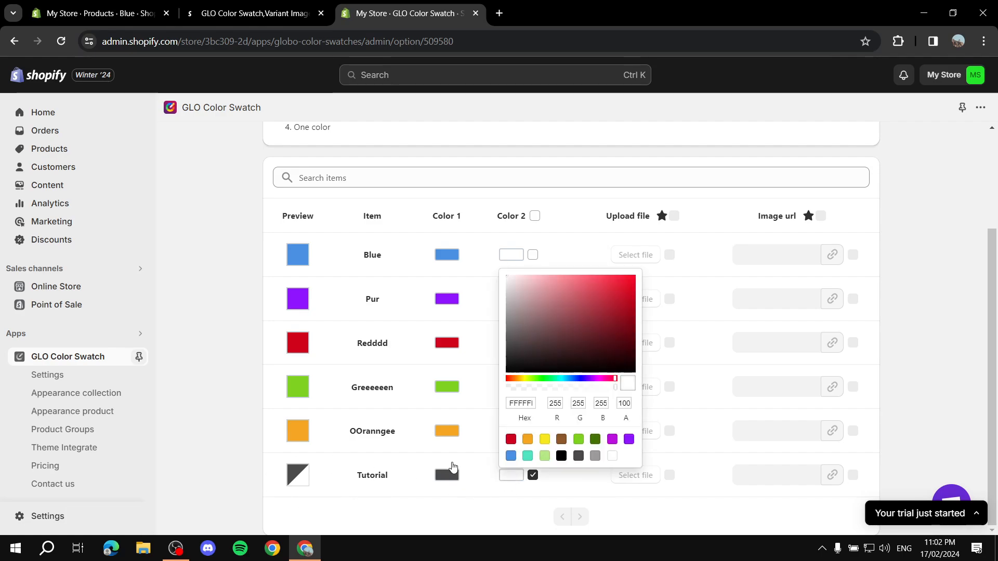
pyautogui.click(528, 440)
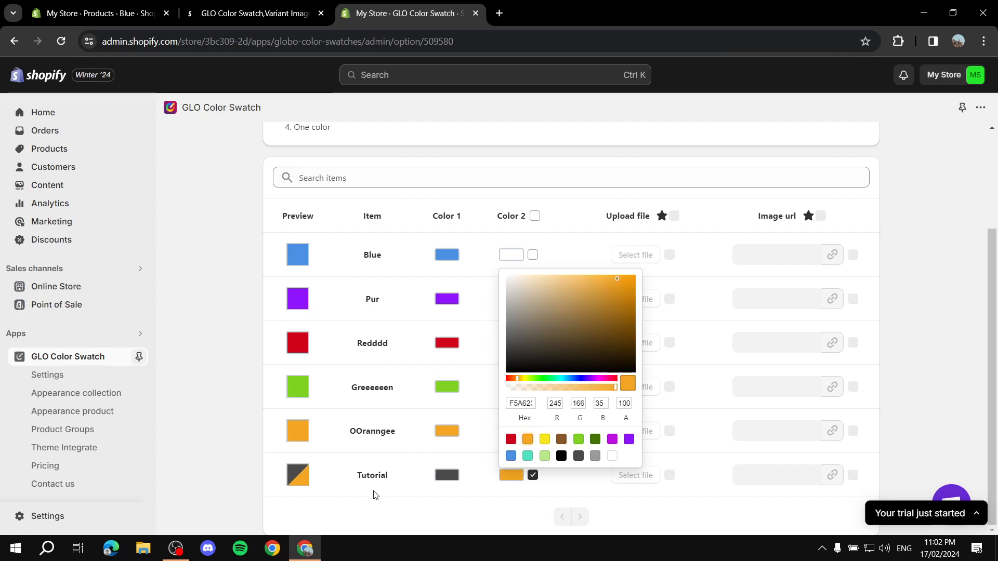
pyautogui.click(511, 439)
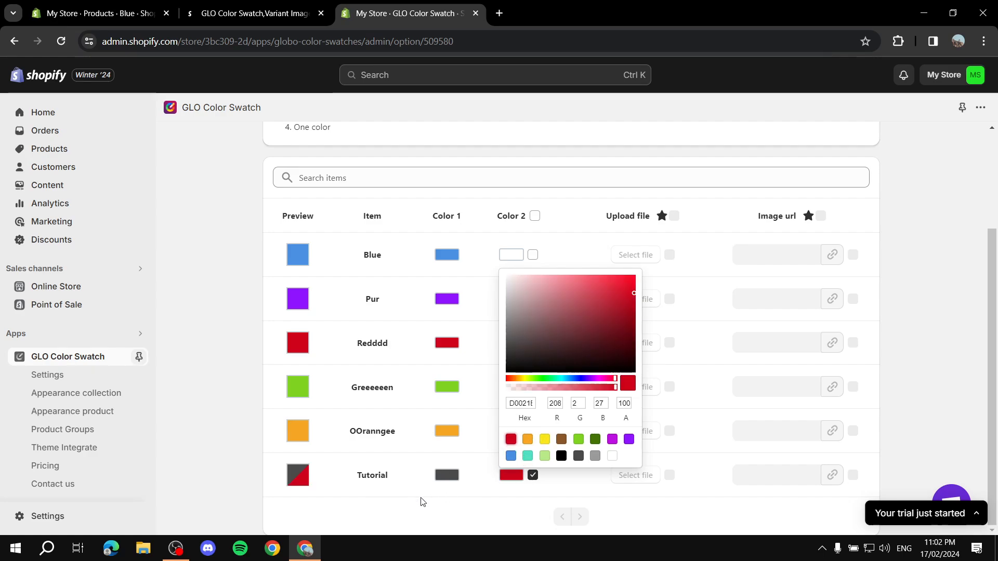
pyautogui.click(422, 502)
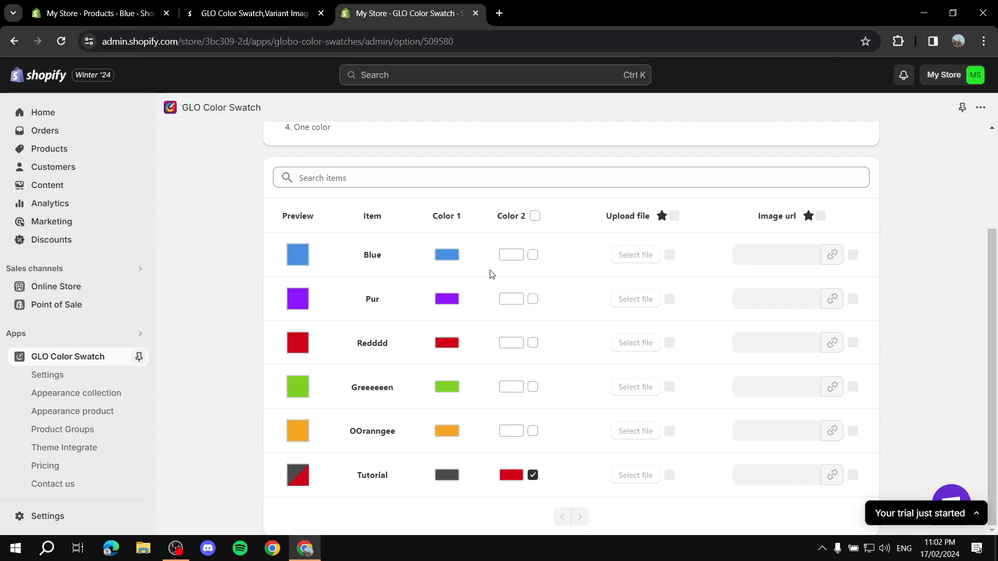
# Step: Save the Color swatch configuration, dismiss the swatch priority notice and return to the Options page
pyautogui.scroll(3, 645, 281)
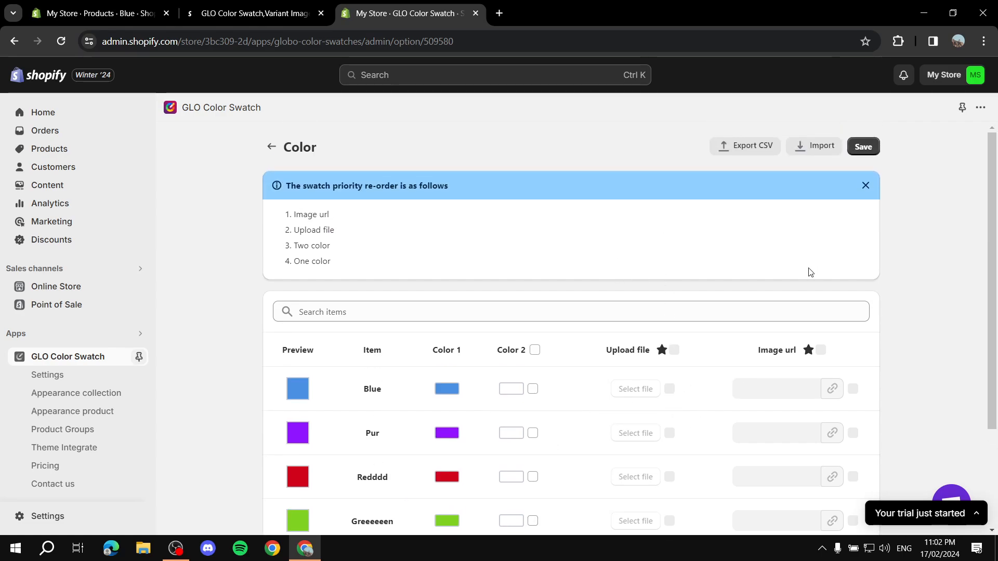
pyautogui.click(865, 150)
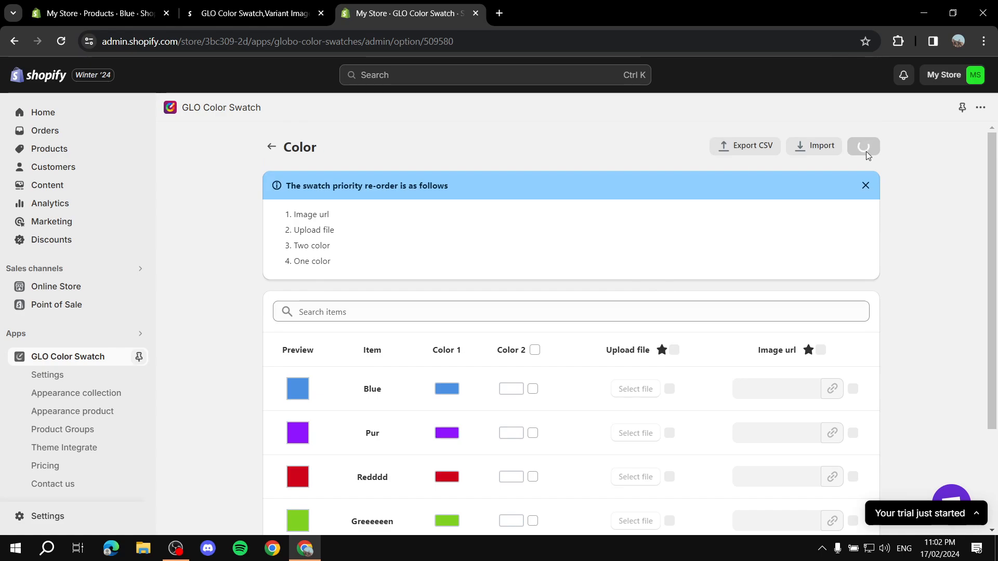
pyautogui.click(865, 185)
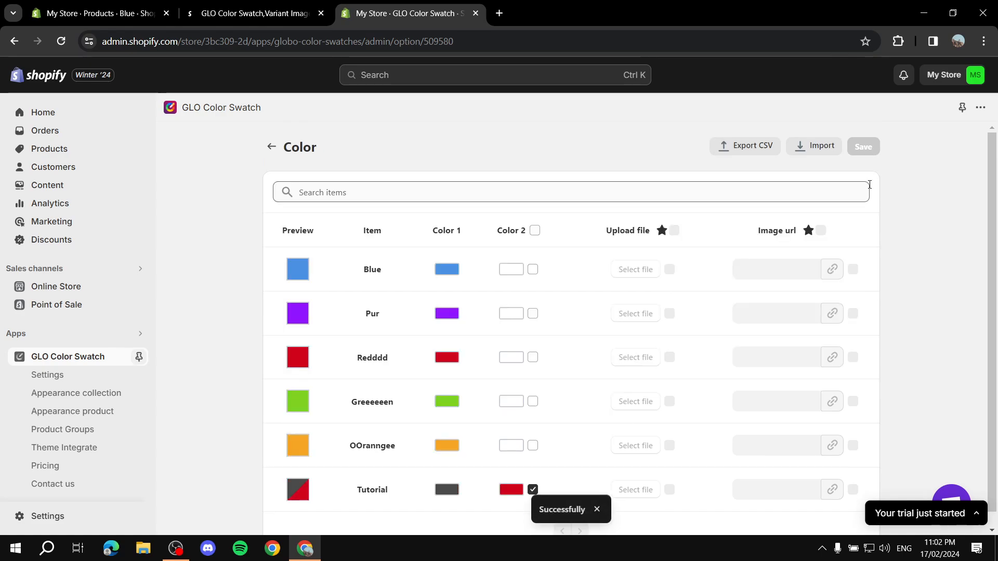
pyautogui.click(269, 150)
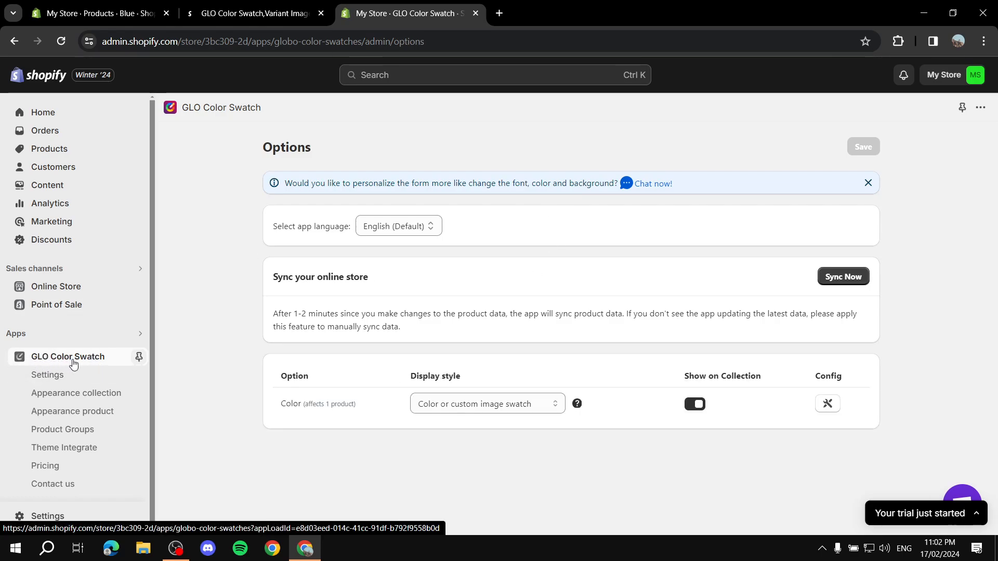
# Step: Compare the swatch settings of Appearance collection and Appearance product, finishing on Appearance collection
pyautogui.click(56, 395)
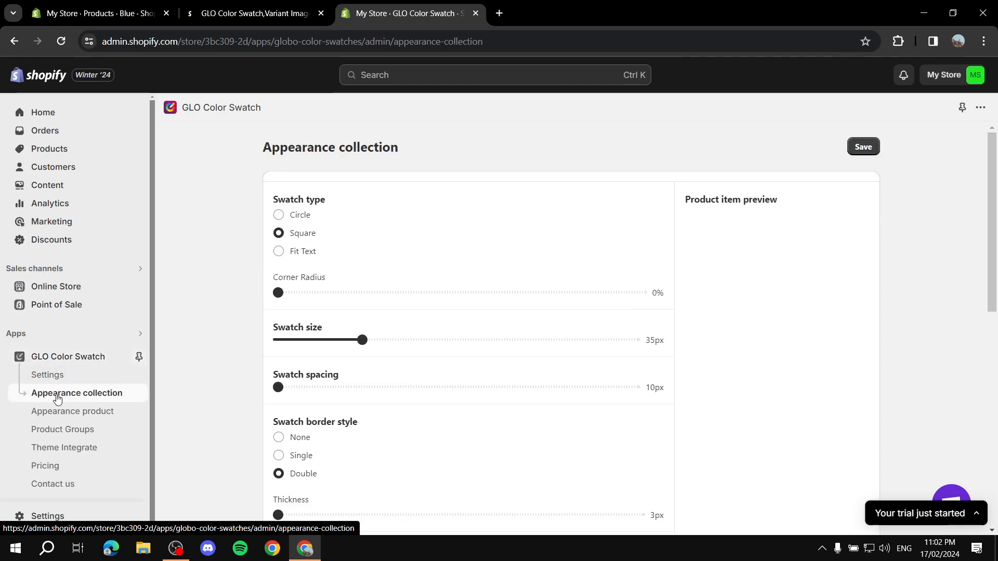
pyautogui.click(58, 413)
pyautogui.click(59, 398)
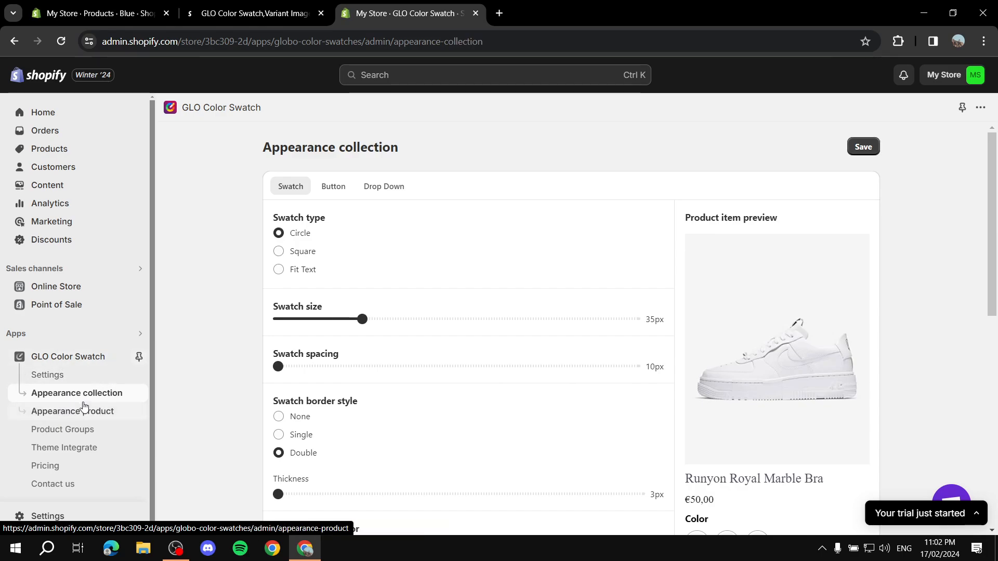
pyautogui.click(98, 412)
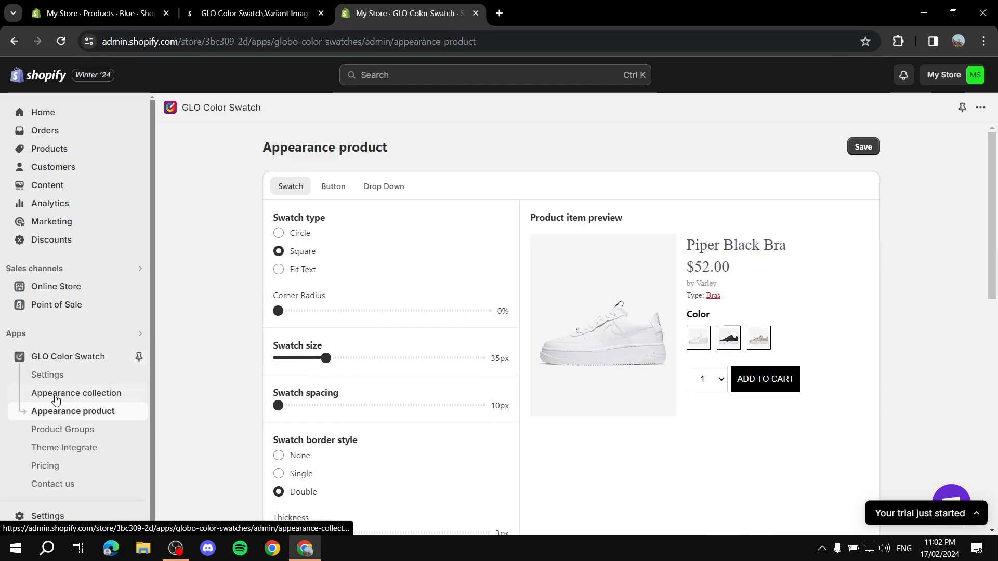
pyautogui.click(78, 398)
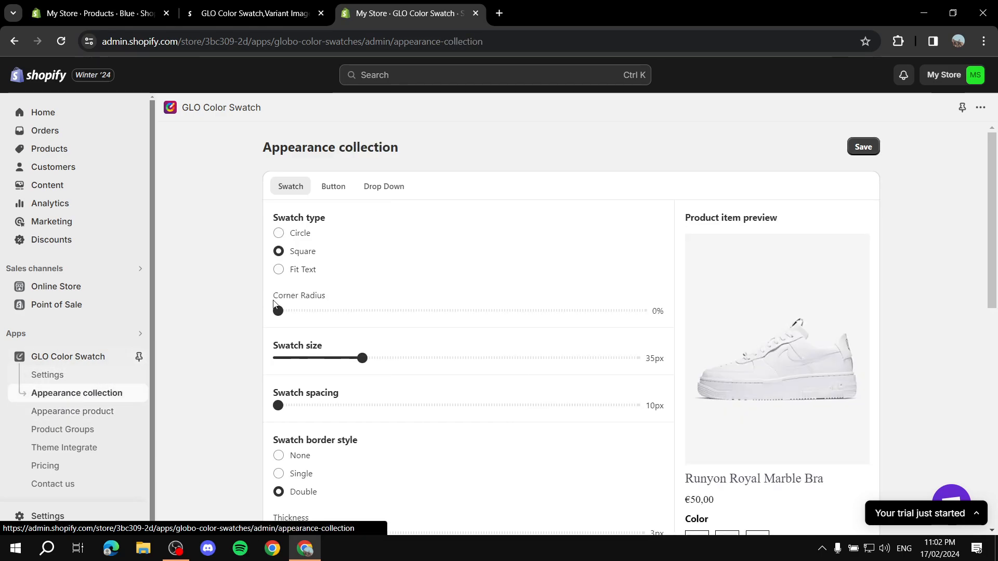
# Step: Keep Square as the collection swatch type and increase the corner radius to round the swatches
pyautogui.click(280, 252)
pyautogui.scroll(-1, 325, 315)
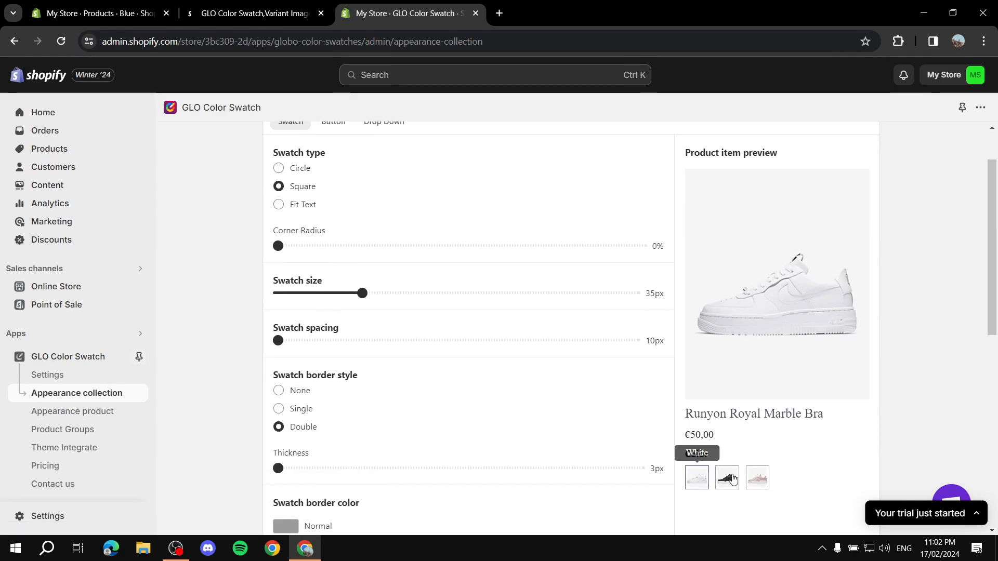
pyautogui.moveTo(278, 245); pyautogui.dragTo(350, 247)
pyautogui.scroll(-2, 395, 227)
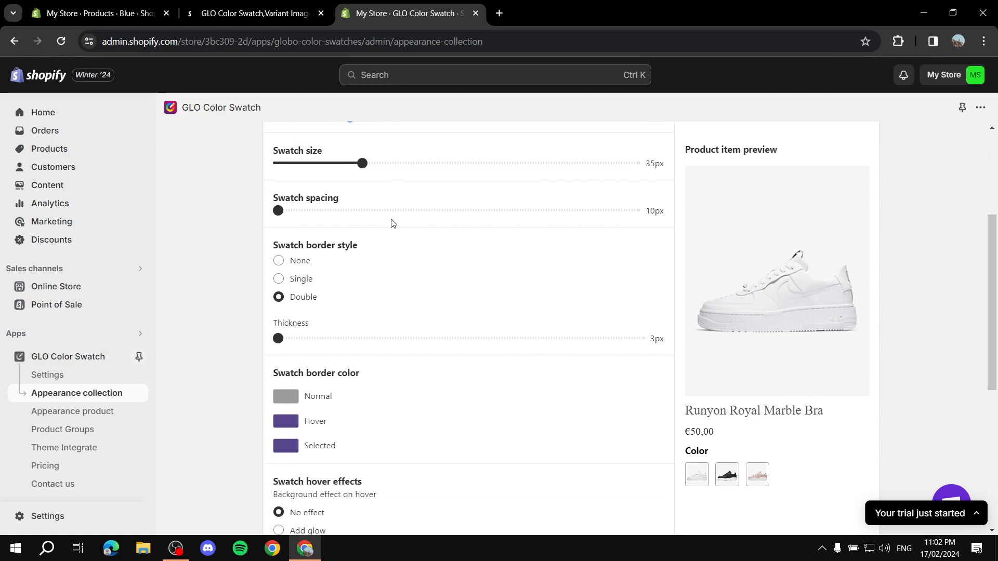
# Step: Set the collection swatches to 59 px size with 18 px spacing and give them a Single border 2 px thick
pyautogui.moveTo(359, 163); pyautogui.dragTo(464, 163)
pyautogui.moveTo(278, 210); pyautogui.dragTo(349, 210)
pyautogui.scroll(-1, 264, 268)
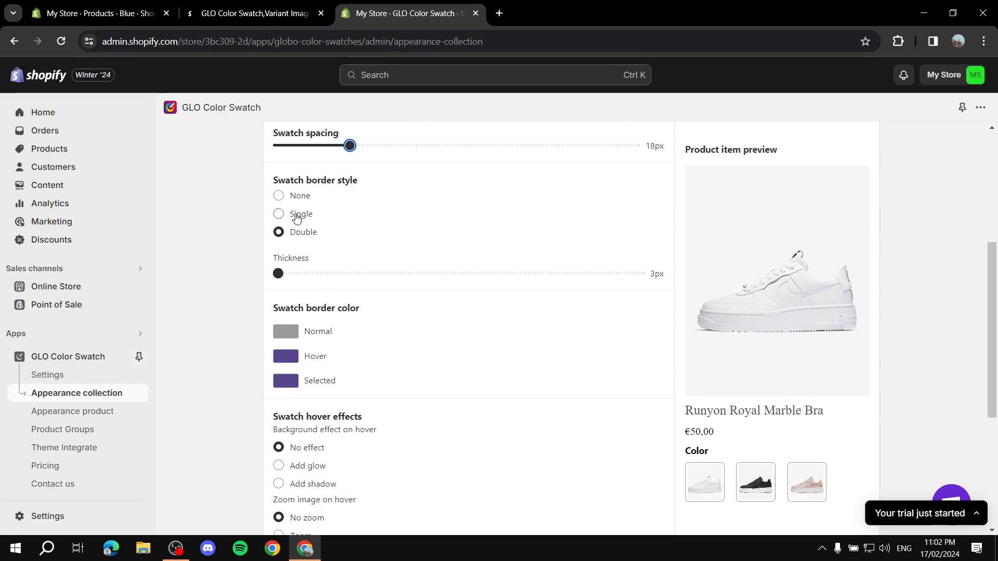
pyautogui.click(280, 214)
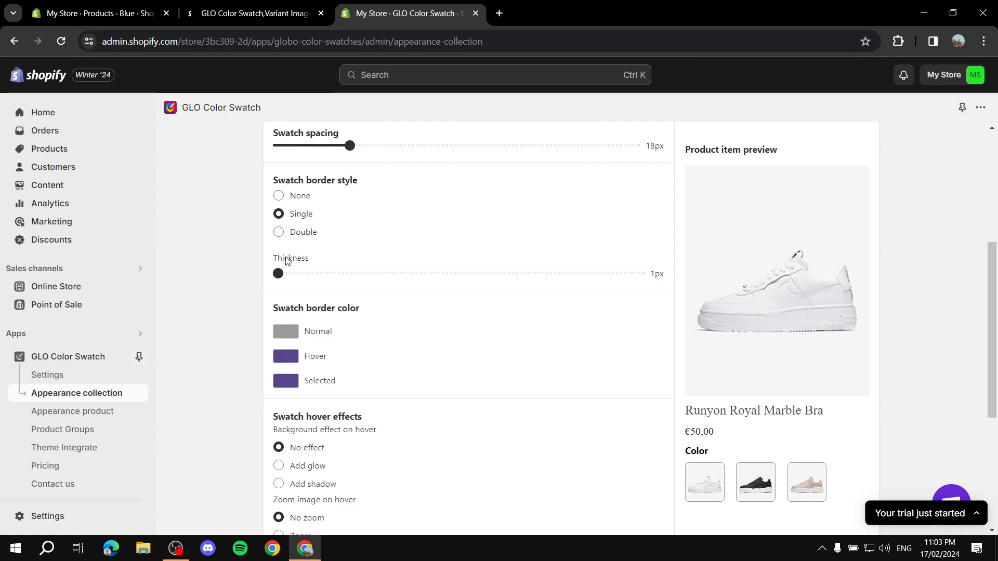
pyautogui.moveTo(279, 271); pyautogui.dragTo(301, 269)
# Step: Change the collection swatches' hover border color to light gray and their normal border color to a darker gray
pyautogui.scroll(-2, 249, 297)
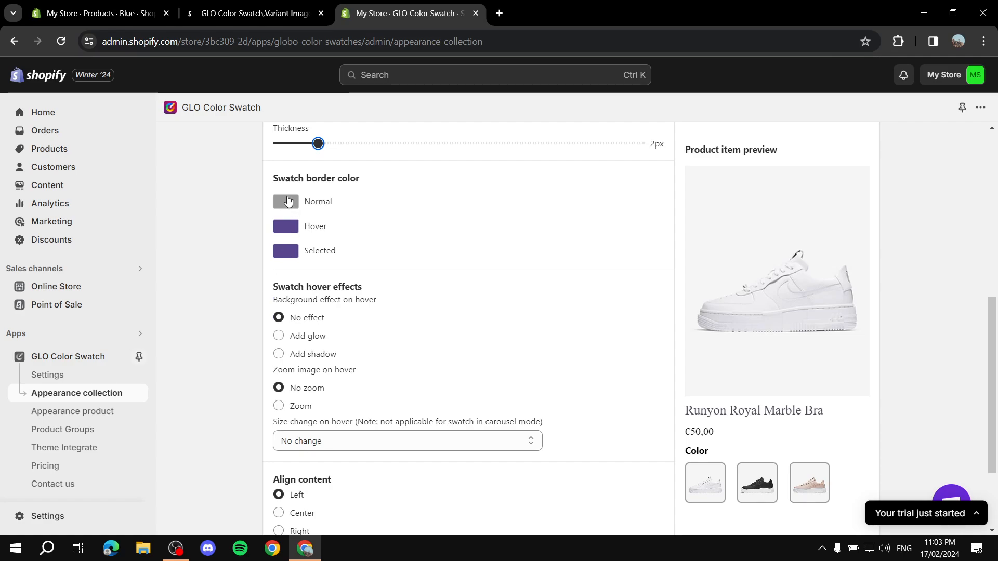
pyautogui.click(287, 202)
pyautogui.click(232, 281)
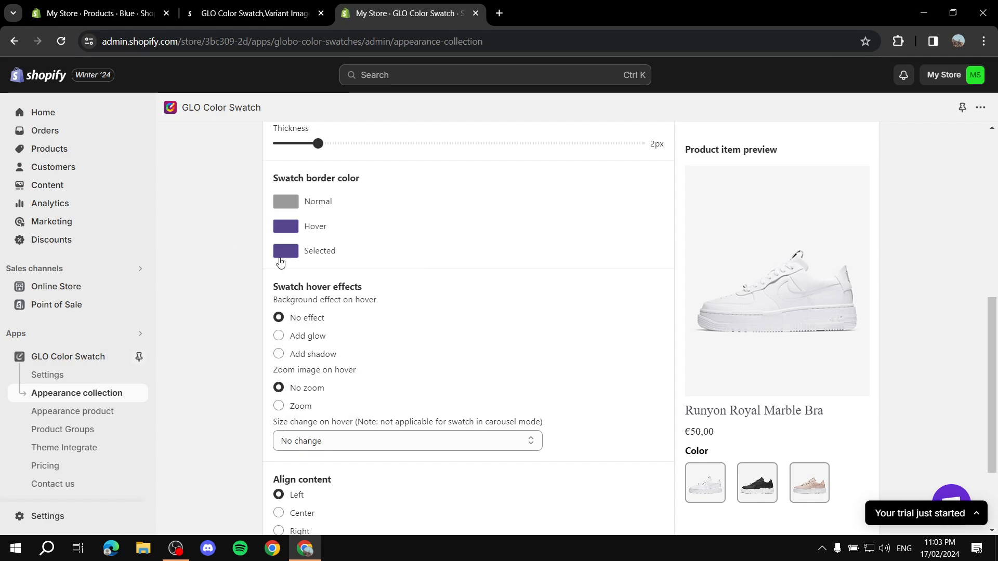
pyautogui.click(280, 227)
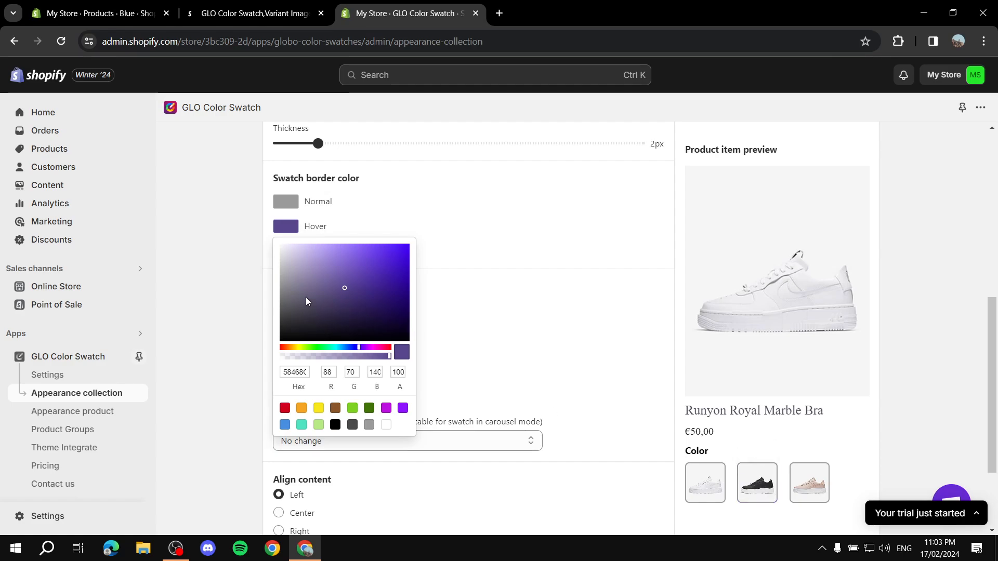
pyautogui.moveTo(280, 283); pyautogui.dragTo(282, 259)
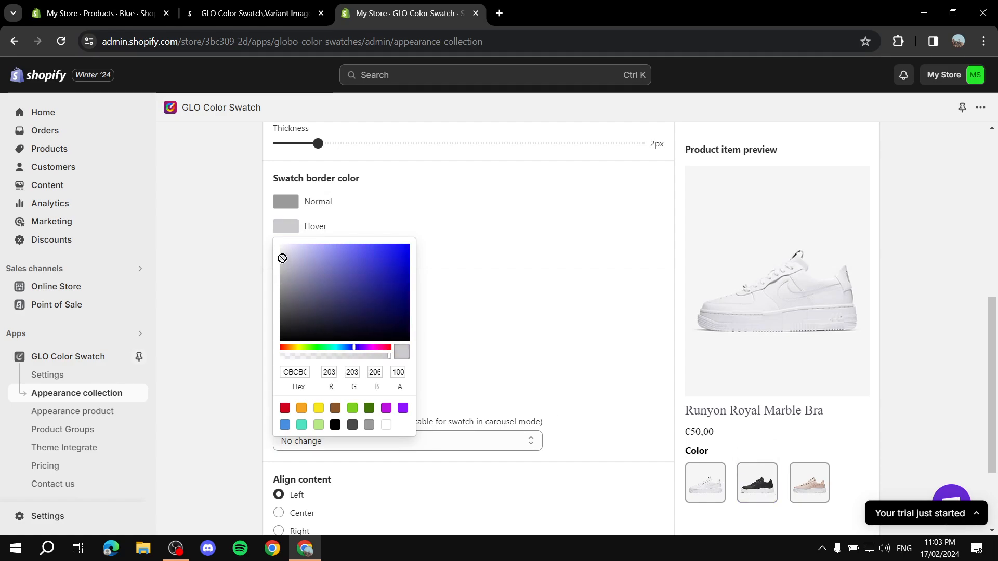
pyautogui.click(251, 264)
pyautogui.click(285, 203)
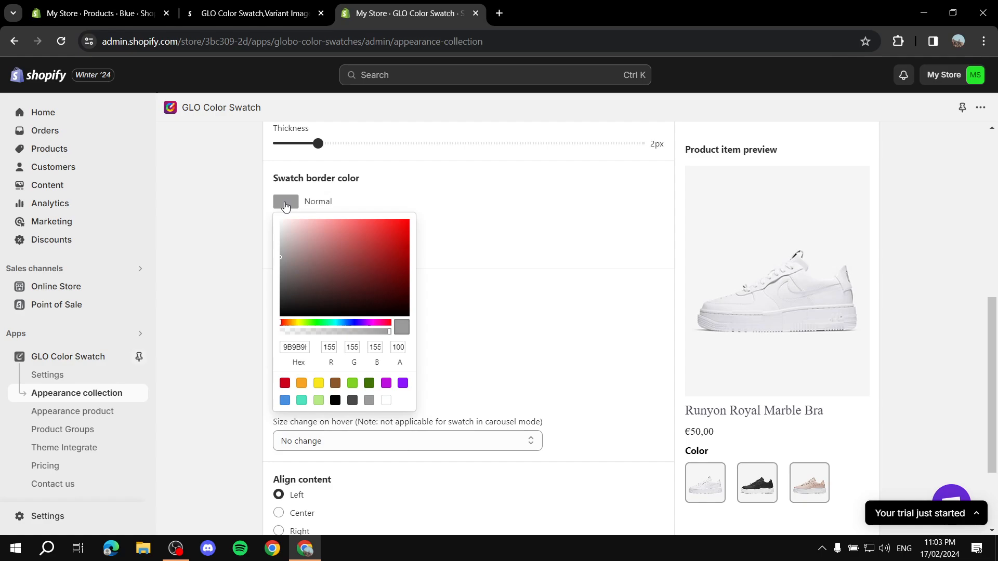
pyautogui.click(280, 275)
pyautogui.click(249, 271)
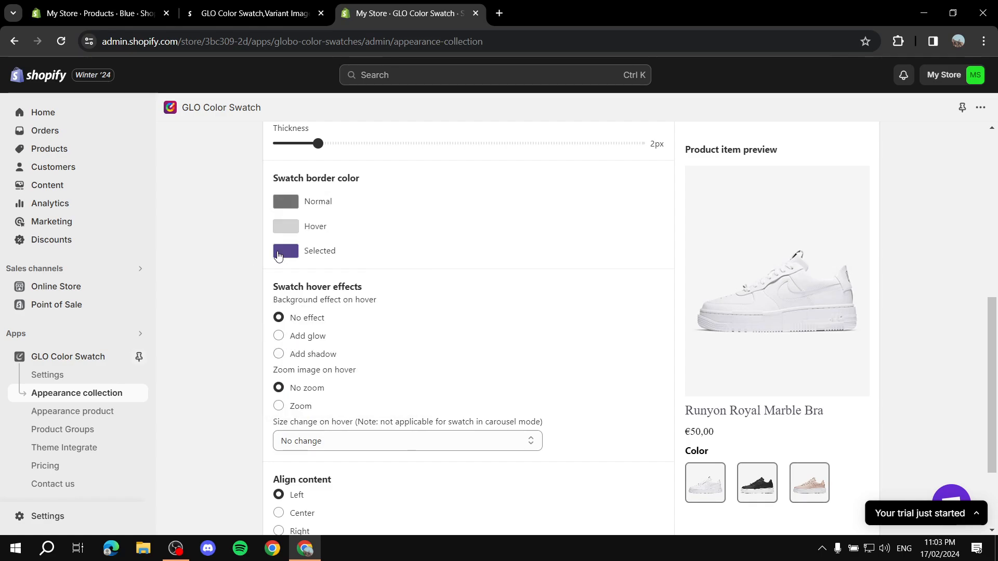
# Step: Set the collection swatches' selected border color to the yellow preset and test it on the black shoe swatch in the preview
pyautogui.click(278, 254)
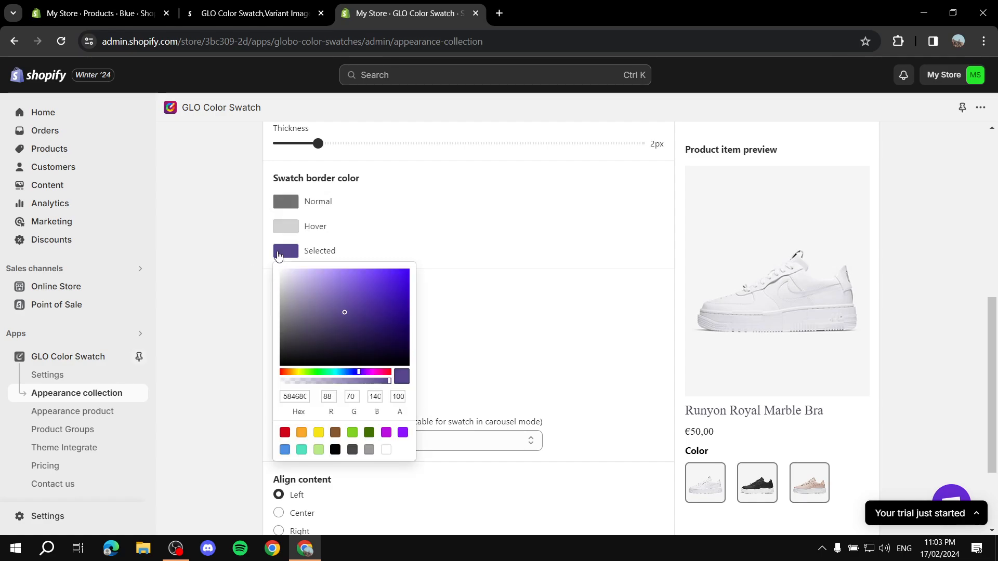
pyautogui.click(304, 283)
pyautogui.click(319, 434)
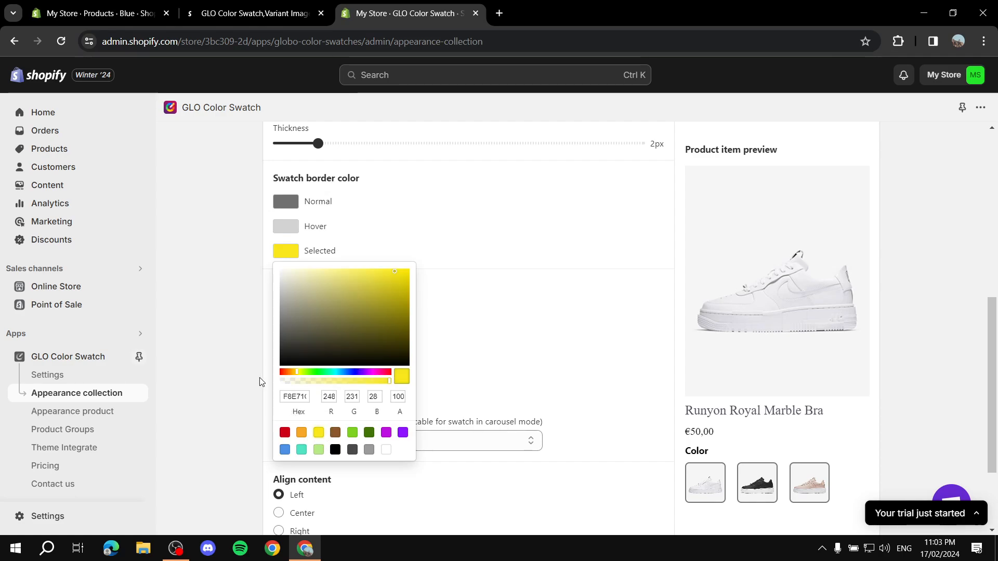
pyautogui.click(251, 398)
pyautogui.click(756, 480)
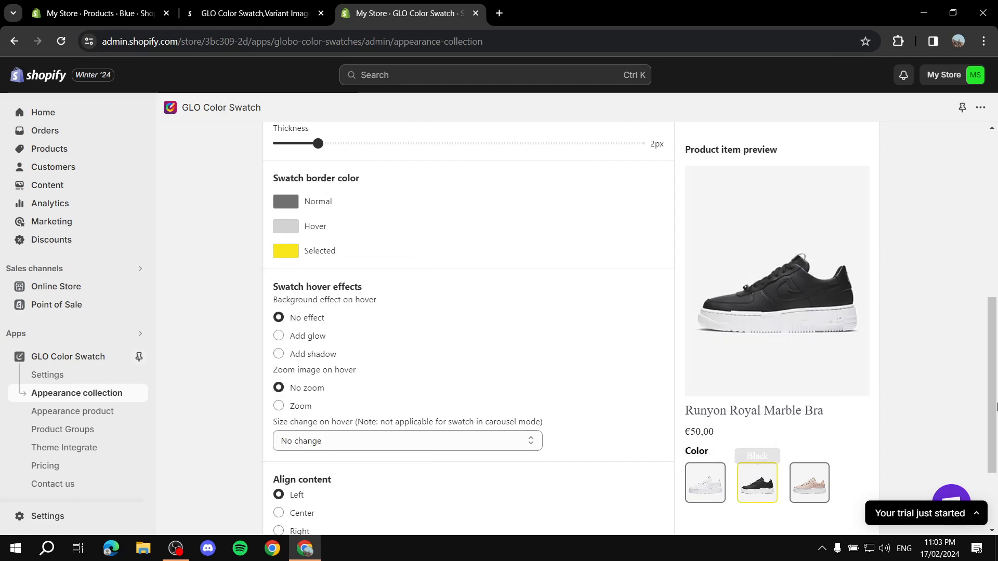
# Step: Set the collection swatches' size change on hover to Rotate top to bottom size and save the Appearance collection settings
pyautogui.scroll(-1, 434, 353)
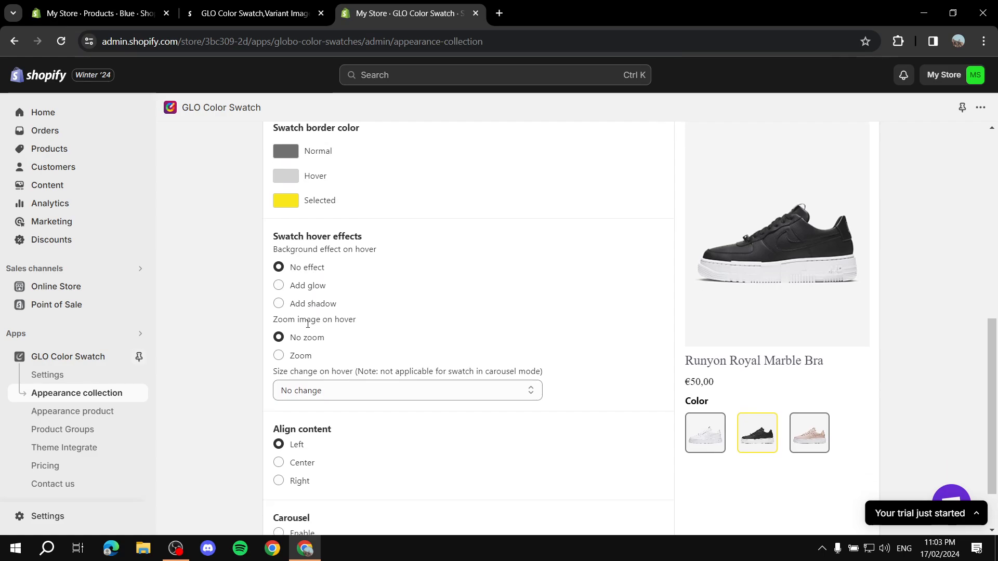
pyautogui.scroll(-1, 228, 309)
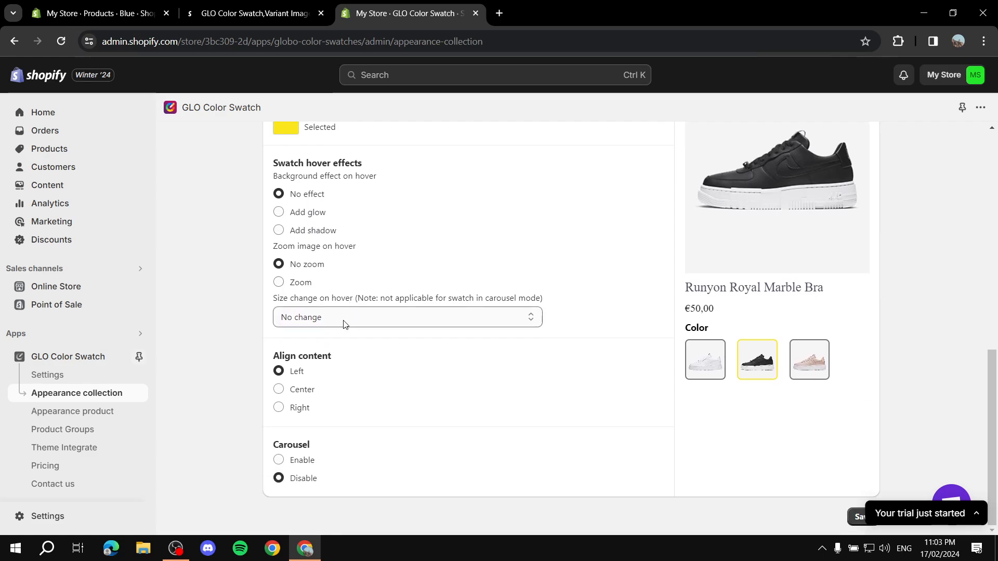
pyautogui.click(355, 322)
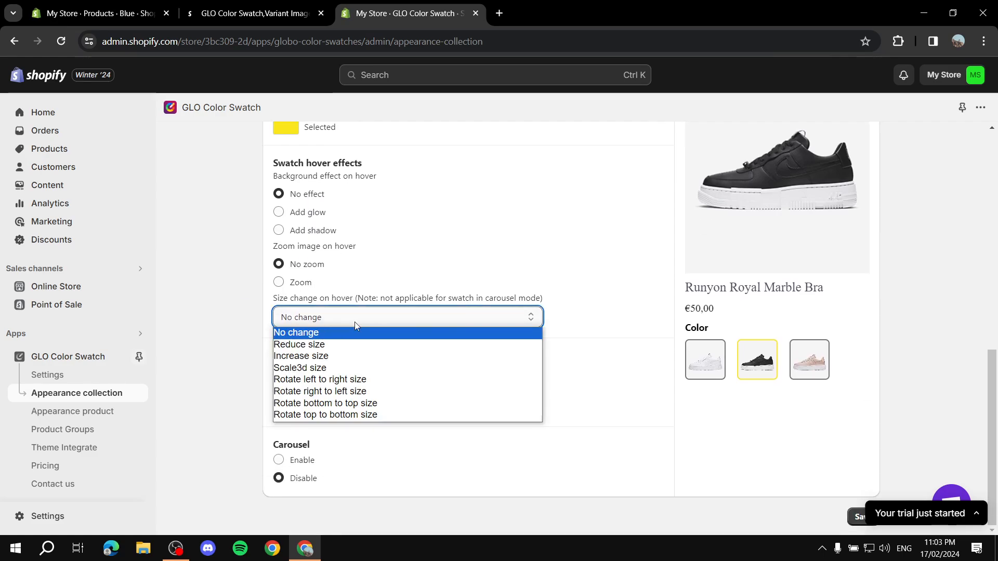
pyautogui.click(364, 415)
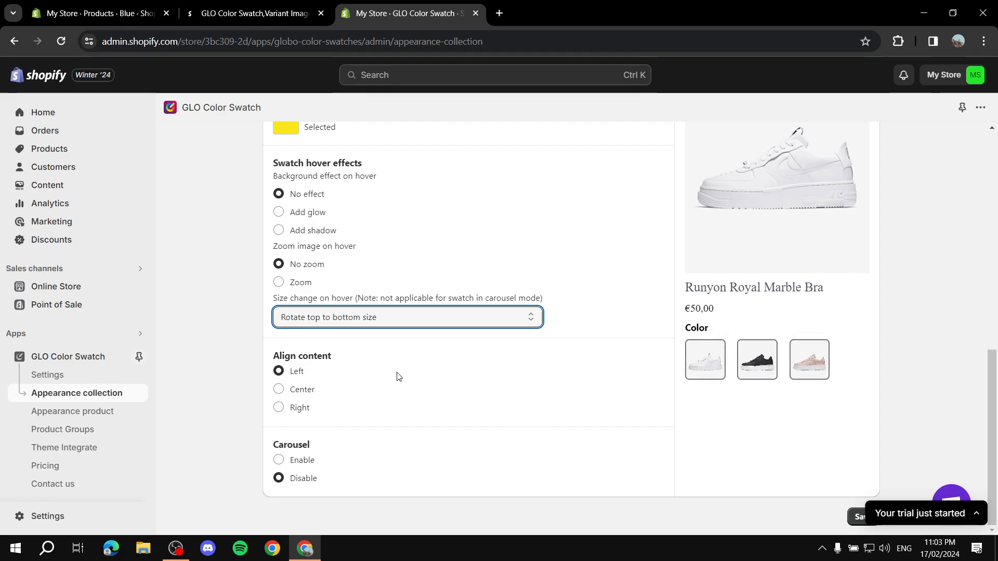
pyautogui.scroll(15, 399, 377)
pyautogui.click(859, 148)
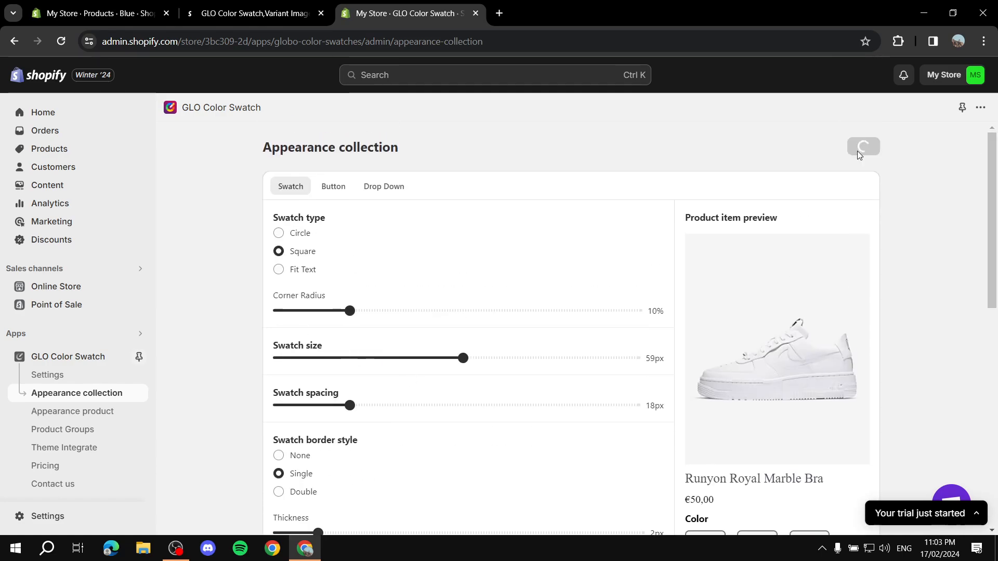
# Step: In Appearance product, keep the Square swatch type and set the corner radius to 35% and swatch size to 53 px
pyautogui.click(78, 412)
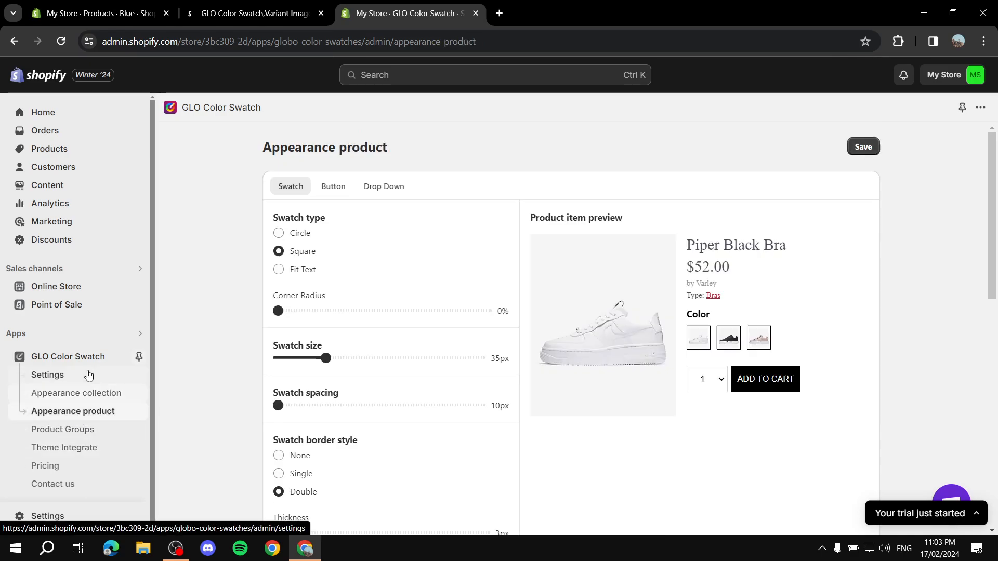
pyautogui.click(296, 251)
pyautogui.scroll(-1, 296, 251)
pyautogui.moveTo(278, 246); pyautogui.dragTo(331, 245)
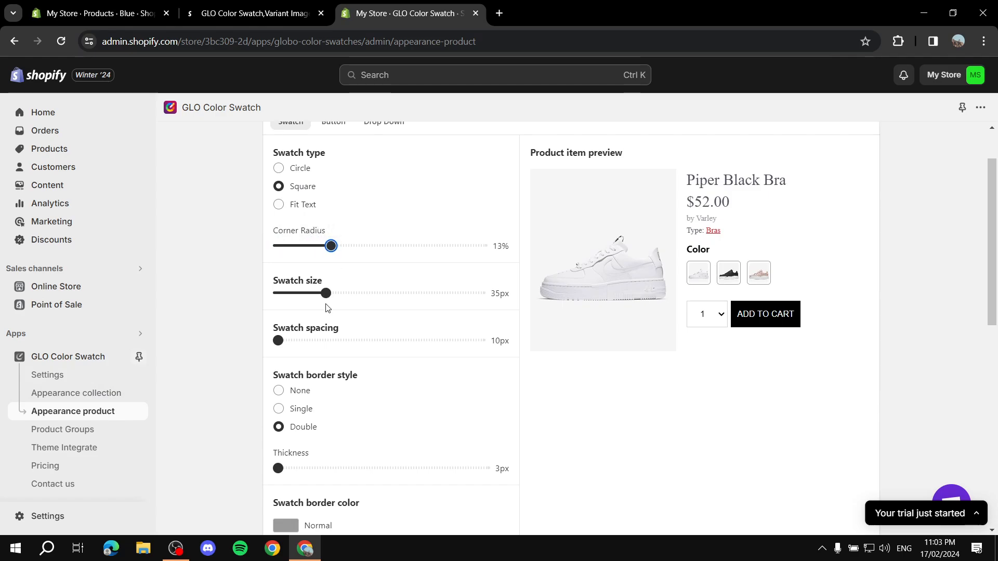
pyautogui.moveTo(326, 293); pyautogui.dragTo(368, 292)
pyautogui.scroll(-2, 401, 311)
pyautogui.scroll(2, 385, 254)
pyautogui.moveTo(331, 245); pyautogui.dragTo(418, 246)
pyautogui.scroll(-2, 293, 237)
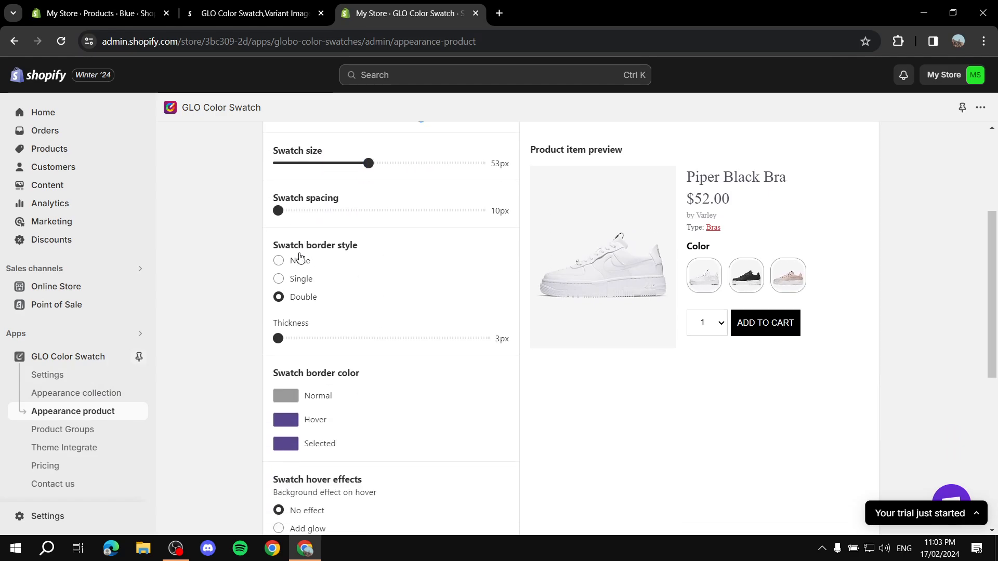
# Step: Give the product page swatches a Single border with a thickness of 3 px
pyautogui.click(279, 279)
pyautogui.moveTo(278, 338); pyautogui.dragTo(353, 336)
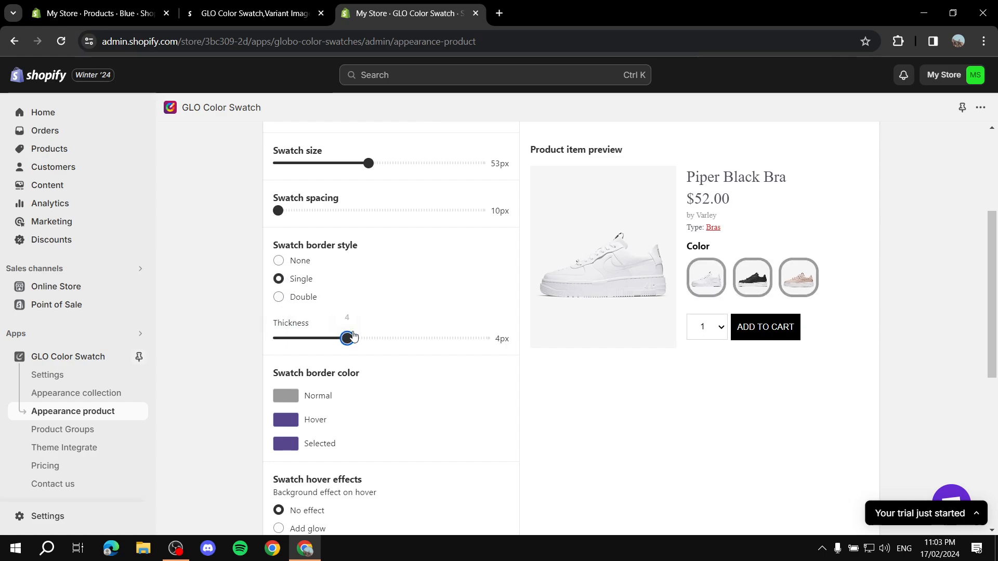
pyautogui.scroll(-1, 343, 341)
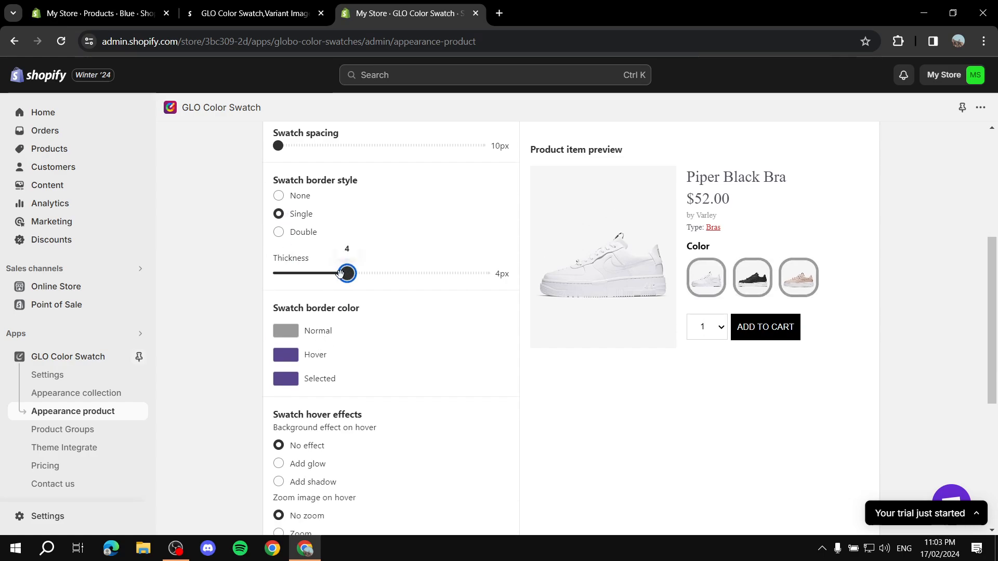
pyautogui.moveTo(347, 274); pyautogui.dragTo(332, 277)
# Step: Set the product swatches' hover border color to dark gray and their selected border color to white
pyautogui.click(286, 355)
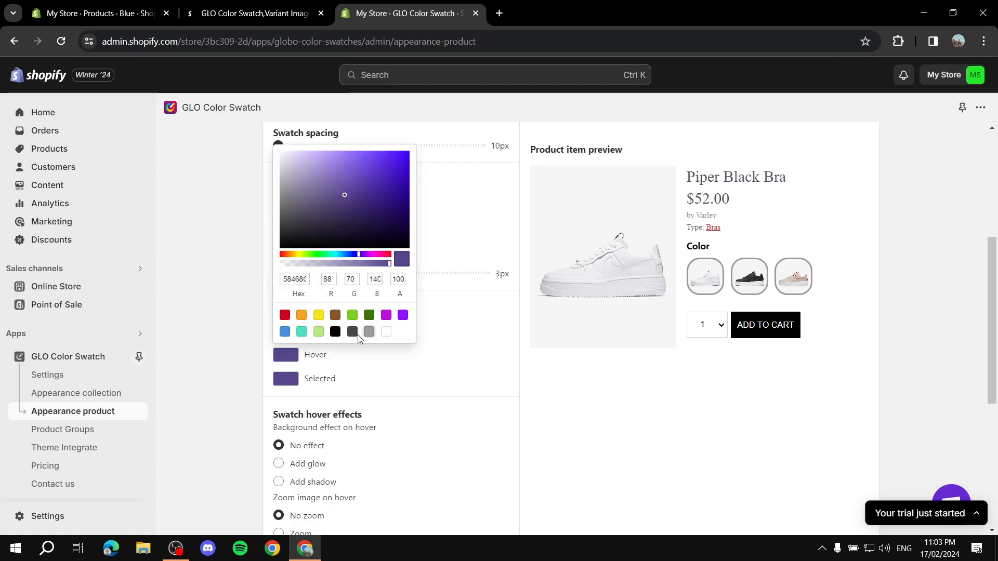
pyautogui.click(217, 357)
pyautogui.click(285, 378)
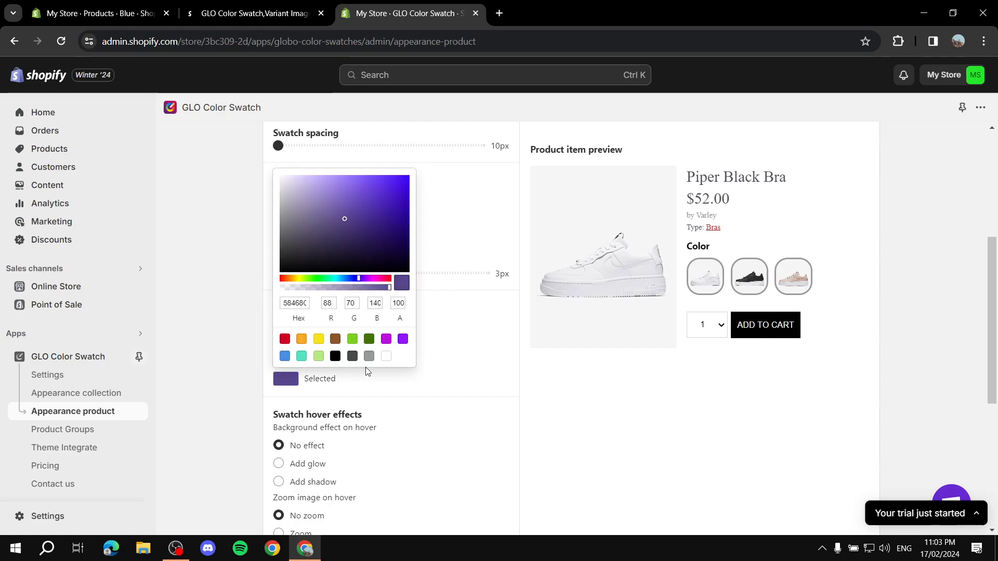
pyautogui.click(385, 356)
pyautogui.click(239, 357)
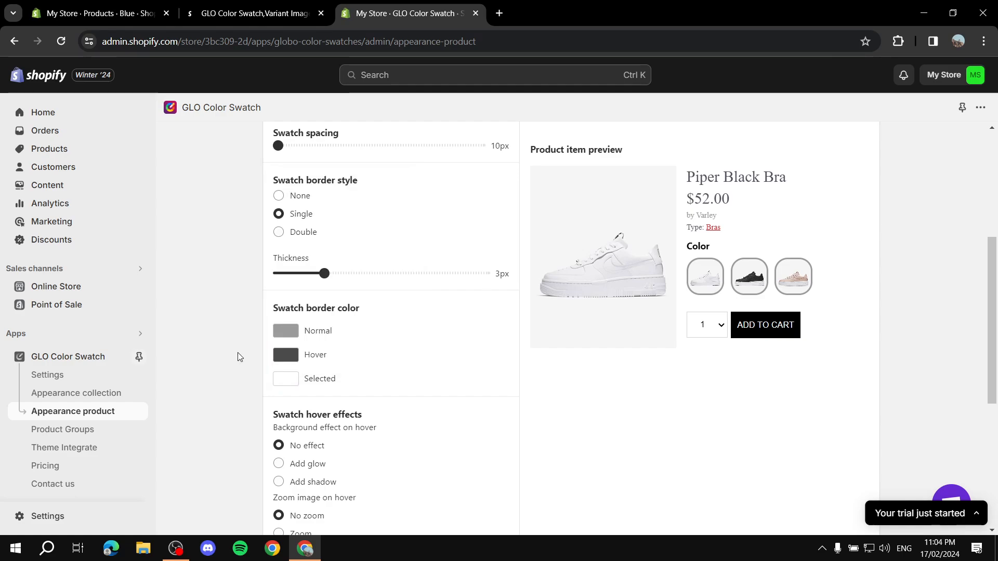
# Step: Look over the remaining product swatch options and save the Appearance product settings
pyautogui.scroll(-5, 269, 383)
pyautogui.scroll(10, 956, 212)
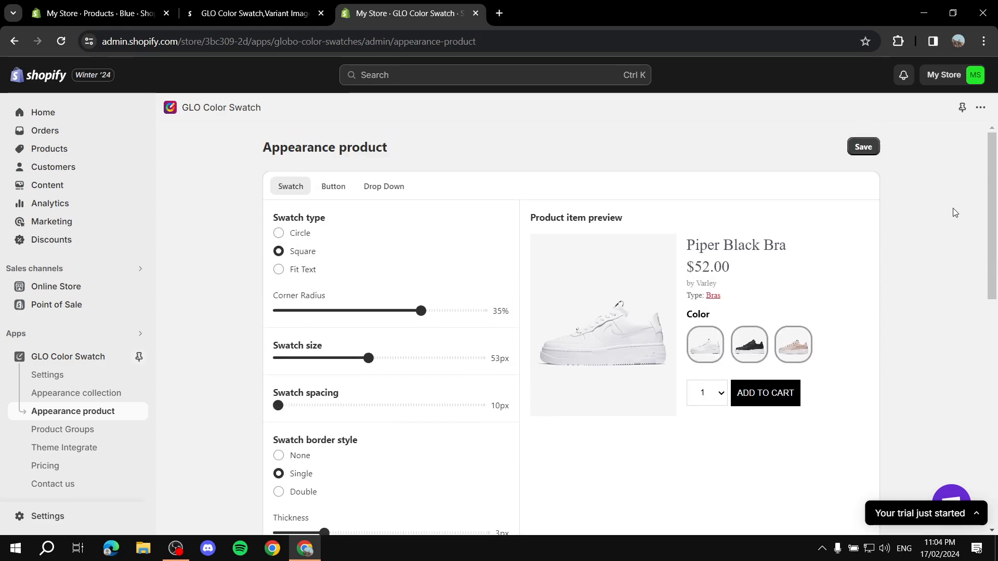
pyautogui.click(863, 147)
# Step: View the online store, open the Blue product from the catalog and dismiss the admin bar
pyautogui.click(70, 287)
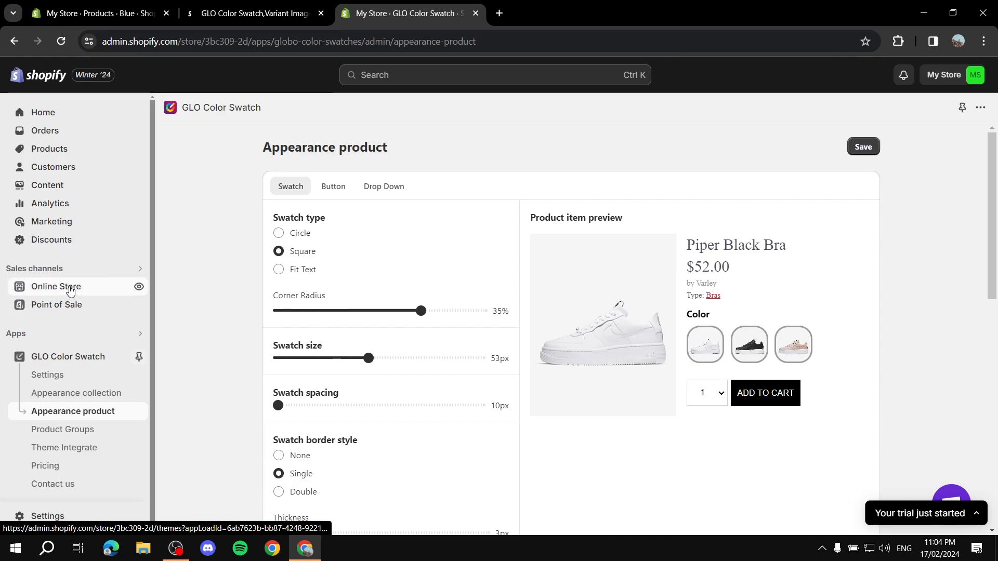
pyautogui.click(137, 287)
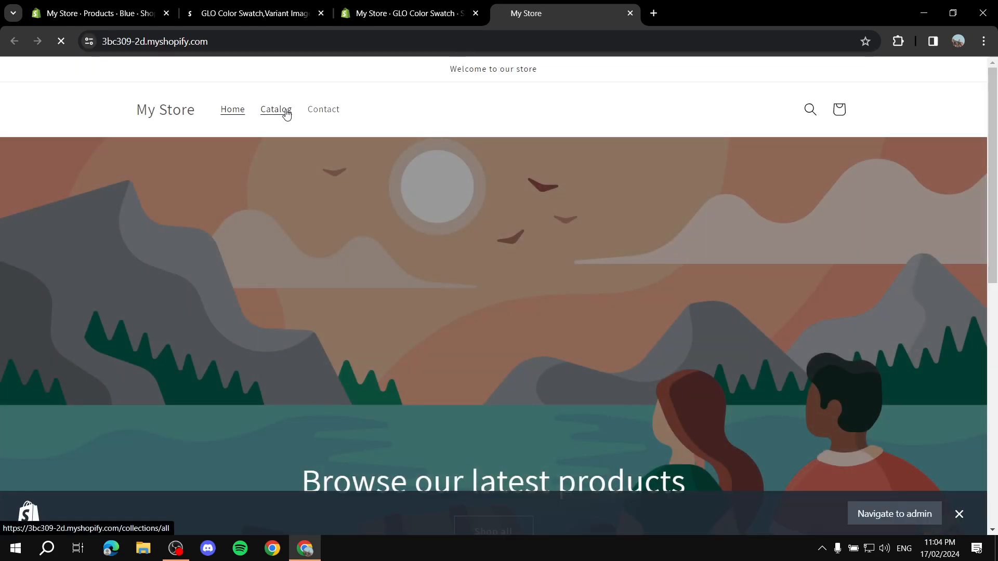
pyautogui.click(283, 111)
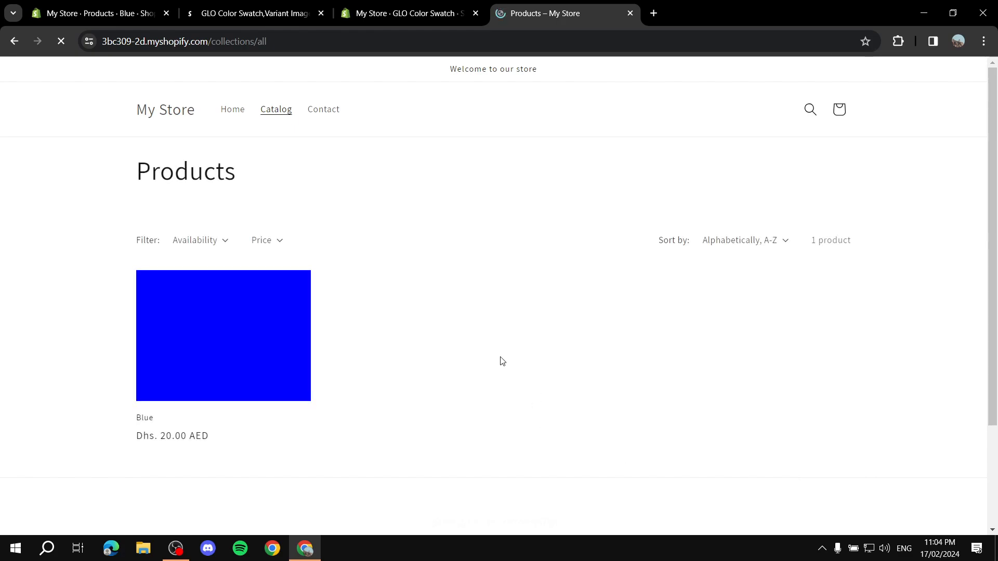
pyautogui.click(264, 345)
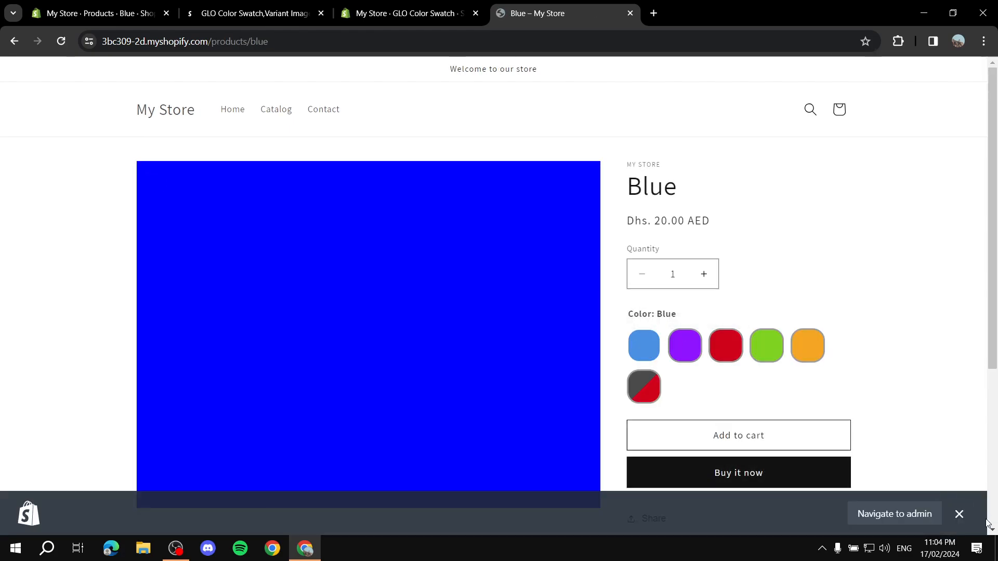
pyautogui.click(958, 514)
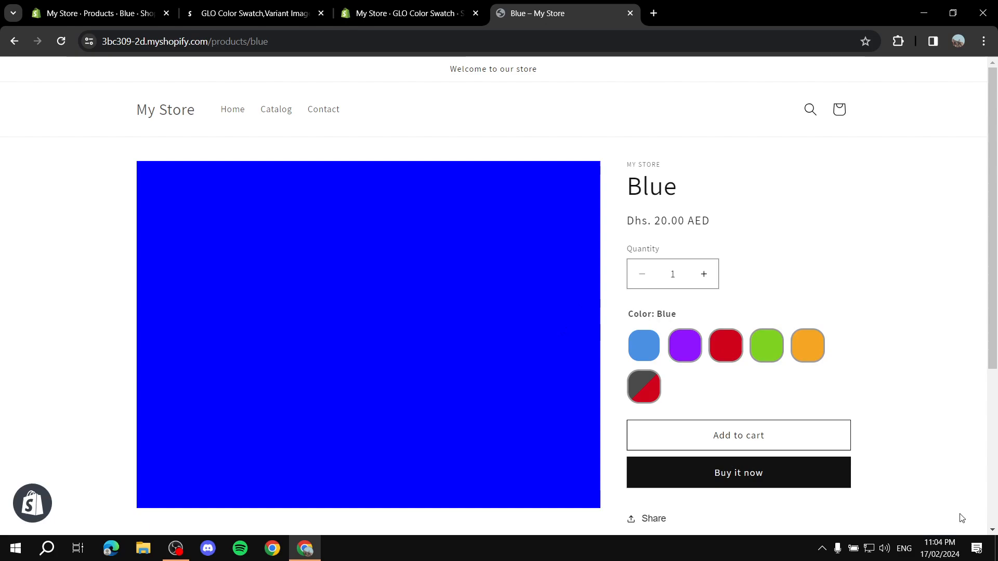
# Step: Test the purple, red, green, orange and two-color Tutorial swatches on the Blue product page, finishing on orange
pyautogui.click(696, 355)
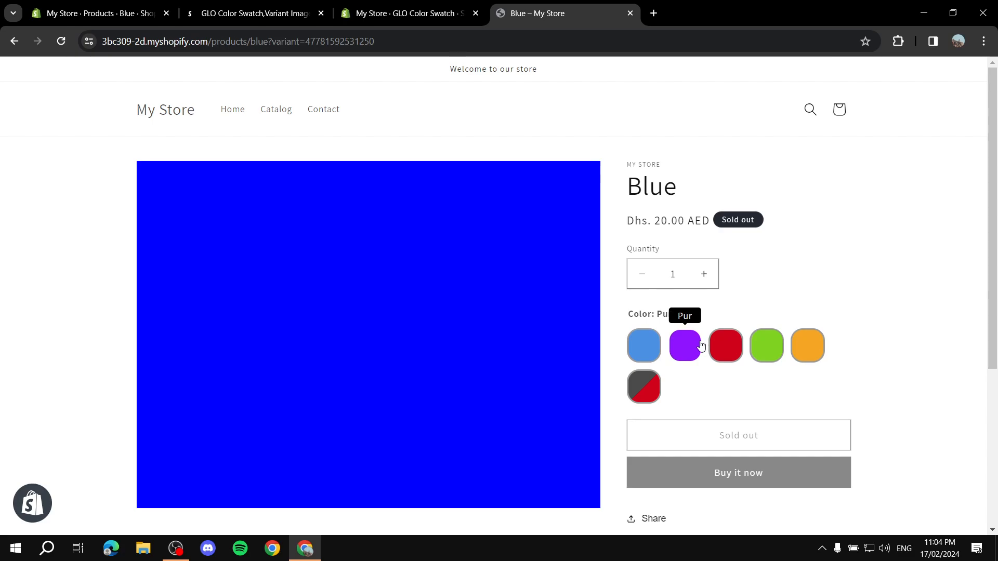
pyautogui.click(723, 347)
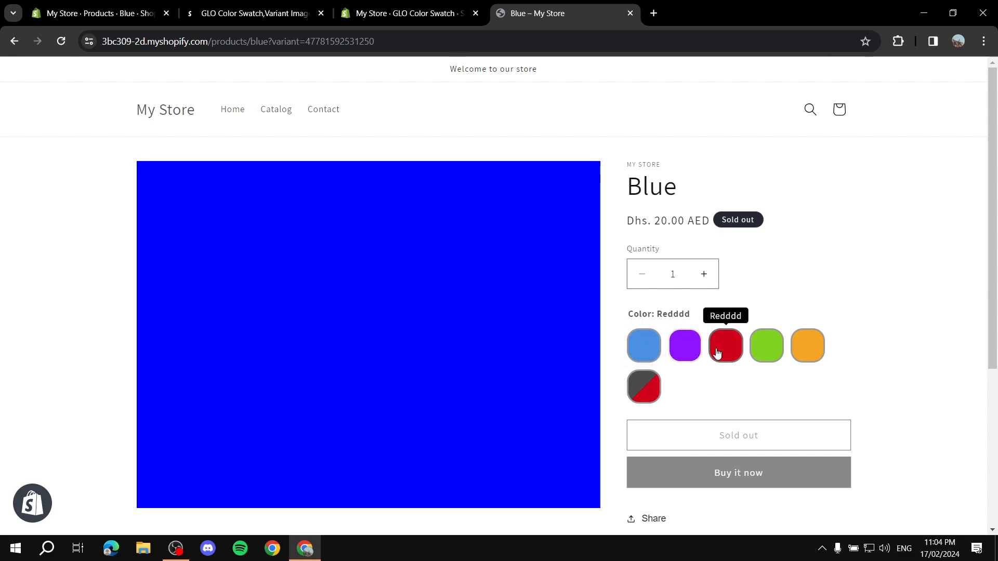
pyautogui.click(776, 354)
pyautogui.click(808, 348)
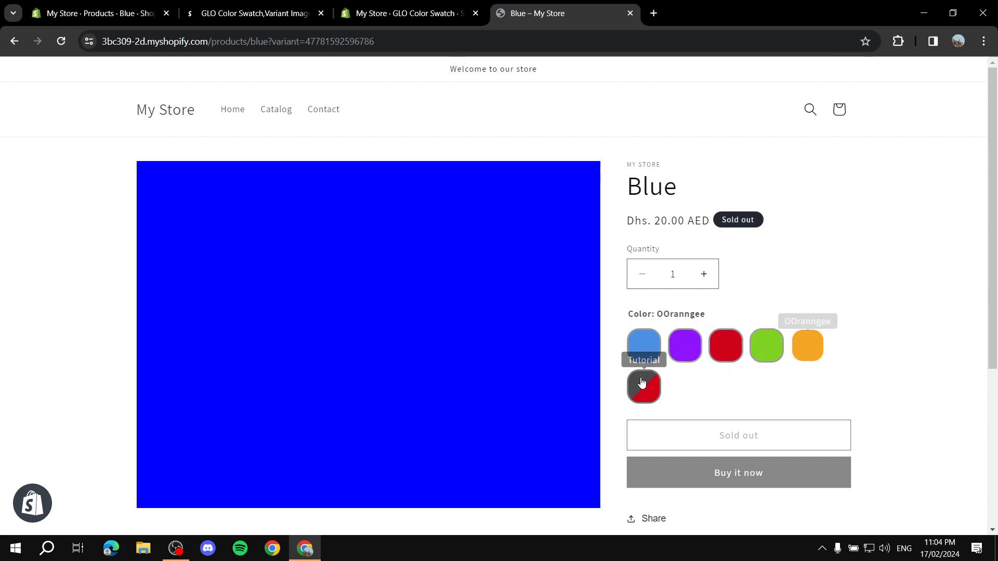
pyautogui.click(643, 385)
pyautogui.click(692, 352)
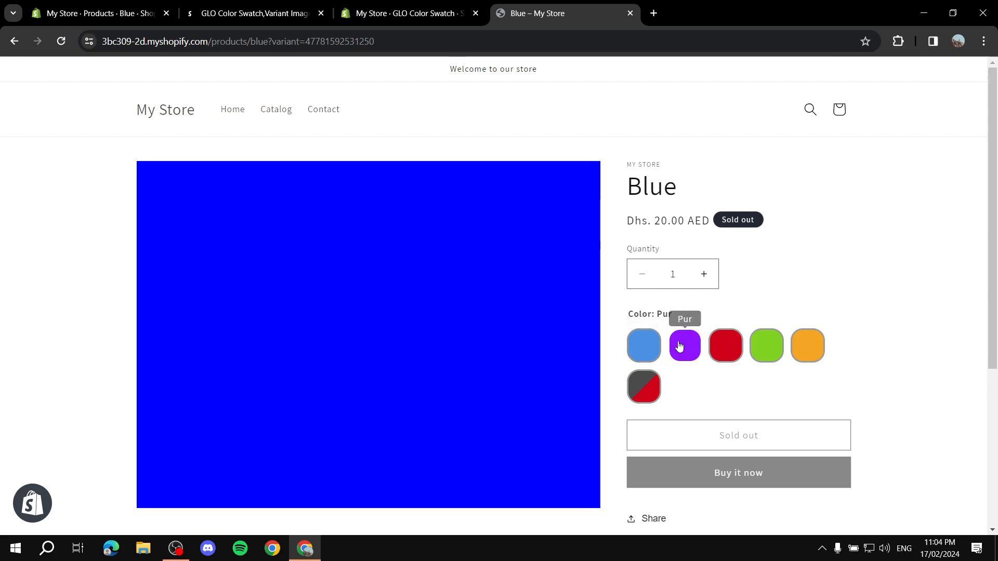
pyautogui.click(775, 348)
pyautogui.click(808, 348)
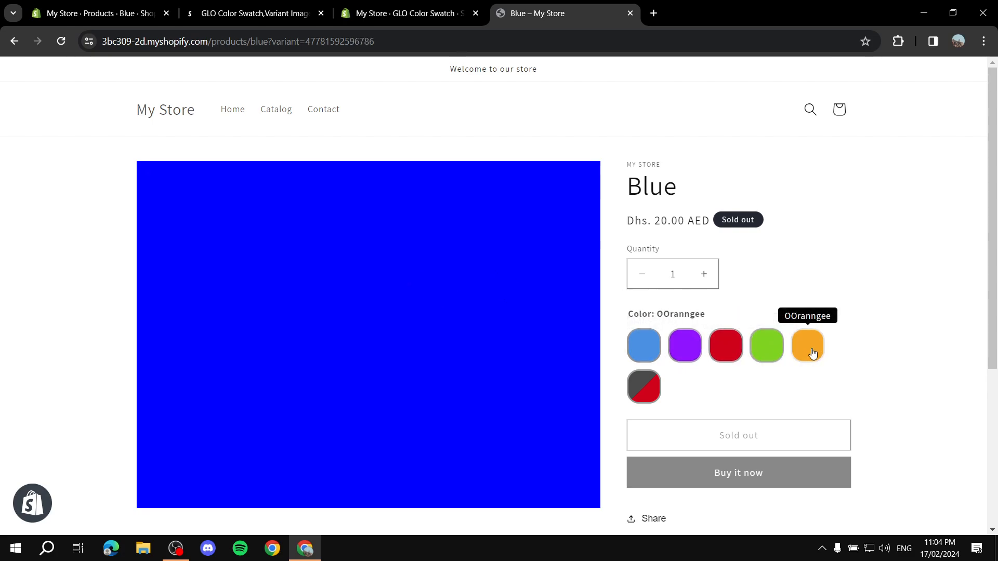
# Step: Close the storefront page and open the Blue product for editing from the Shopify admin's product list
pyautogui.click(14, 41)
pyautogui.click(452, 5)
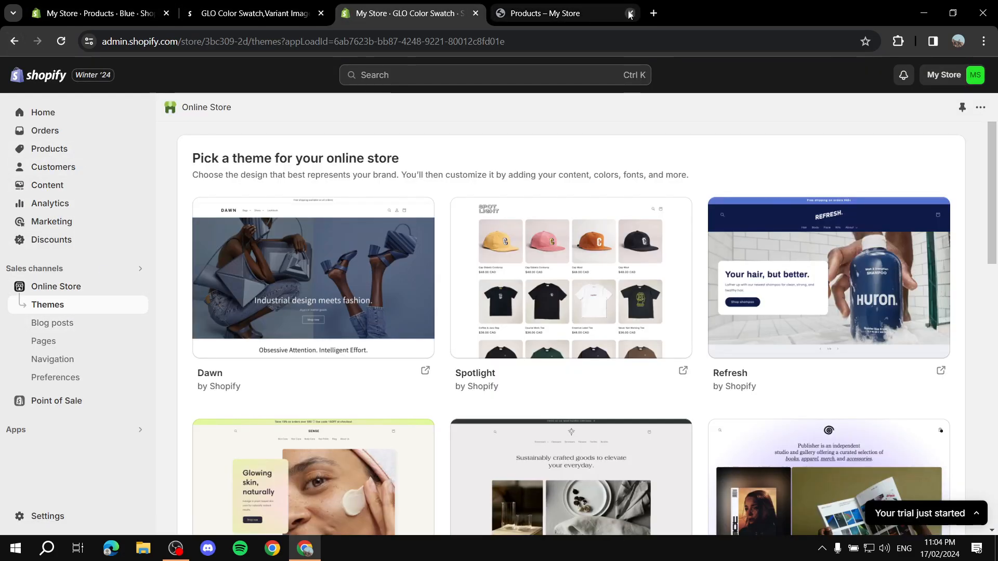
pyautogui.click(630, 13)
pyautogui.click(65, 149)
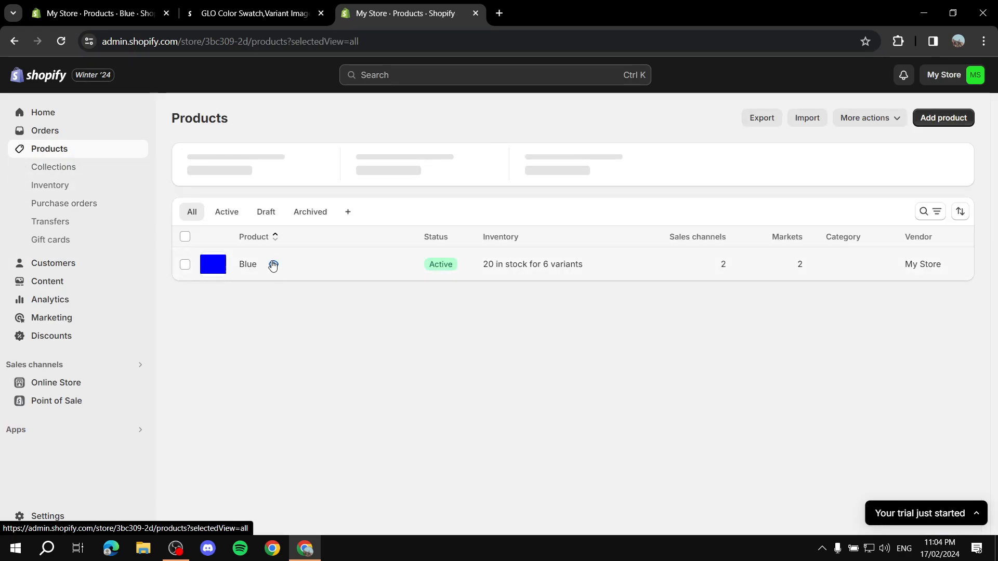
pyautogui.click(248, 266)
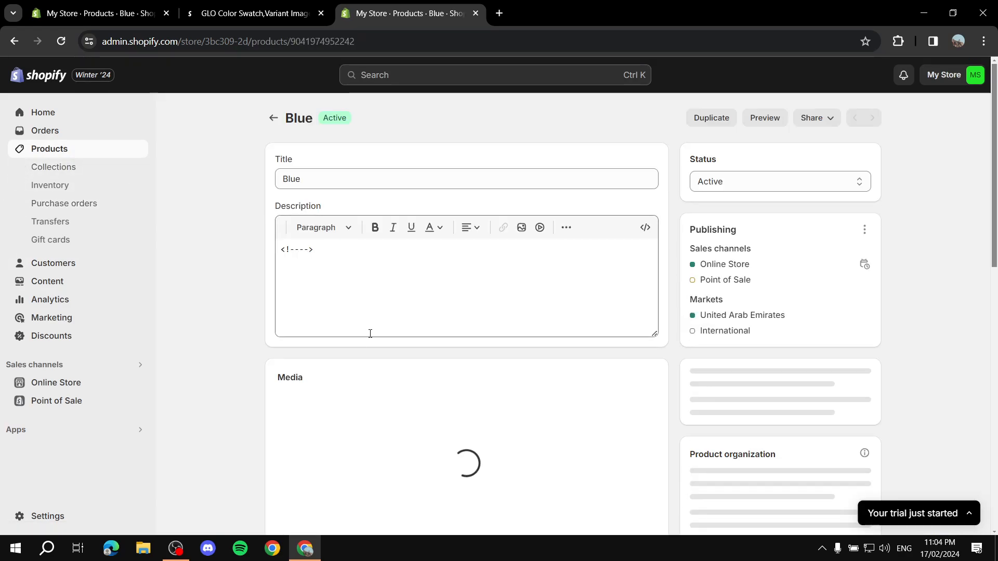
# Step: Upload Colors.png as the image of the Redddd variant and save the product
pyautogui.scroll(-10, 397, 357)
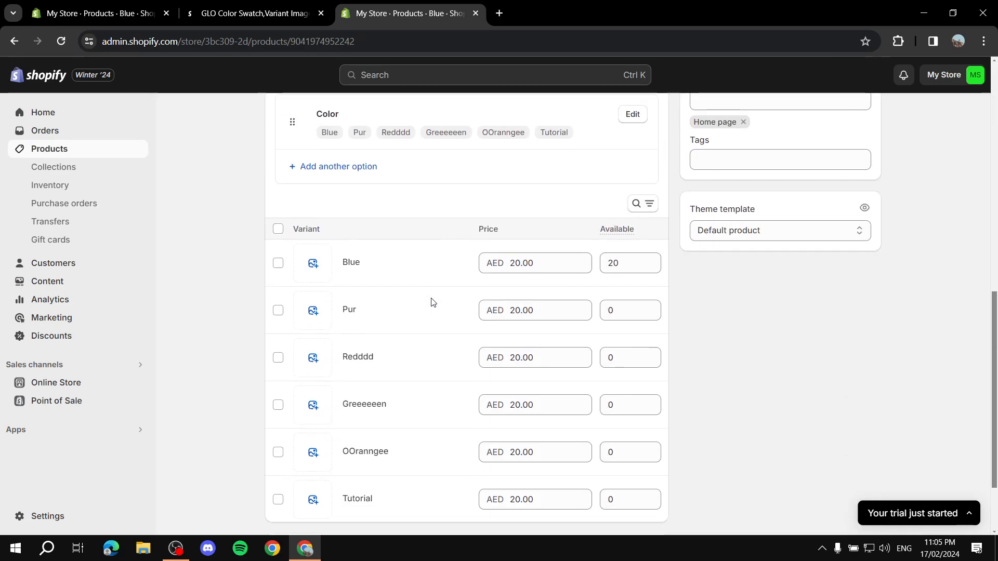
pyautogui.scroll(-2, 433, 302)
pyautogui.click(314, 263)
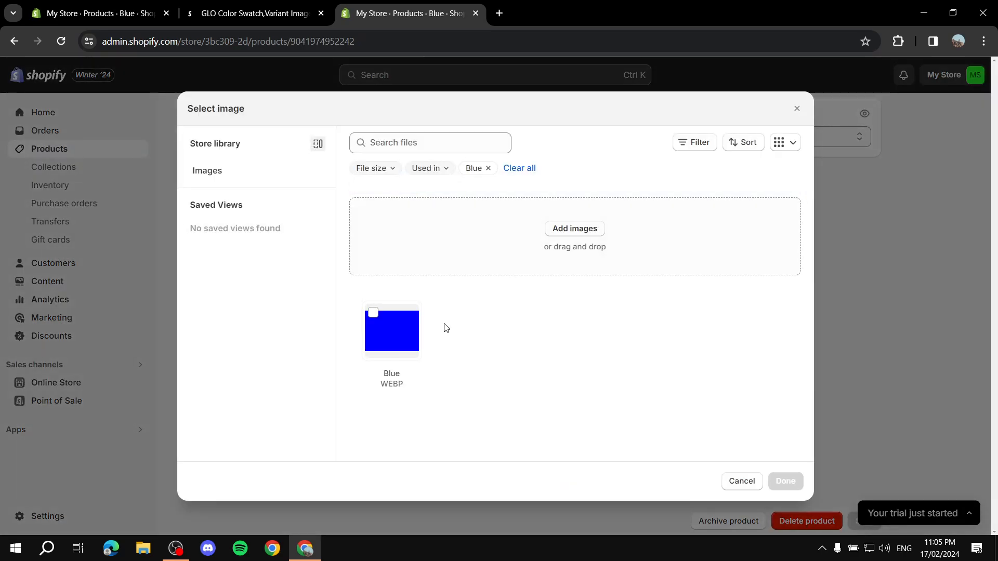
pyautogui.click(566, 226)
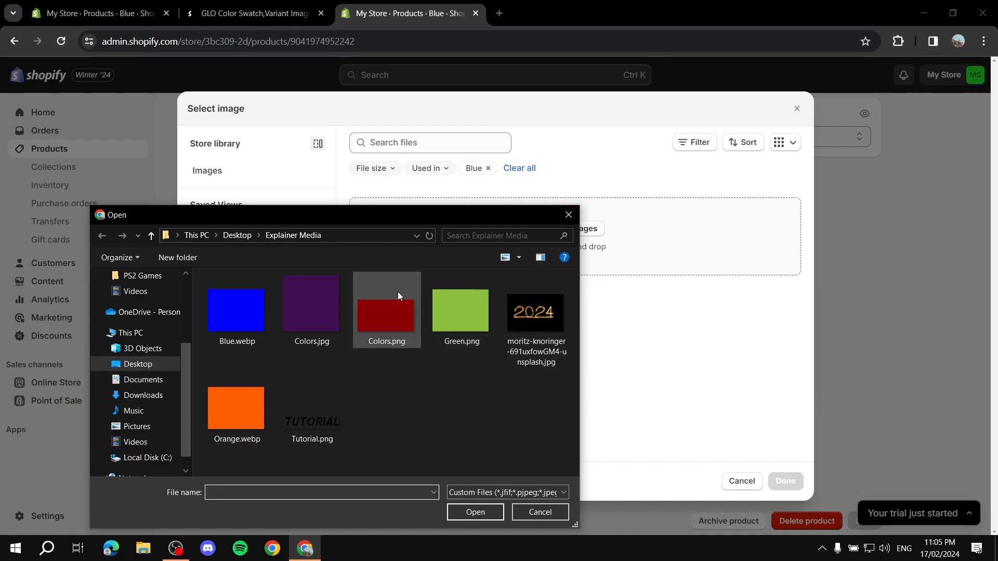
pyautogui.click(404, 302)
pyautogui.doubleClick(404, 317)
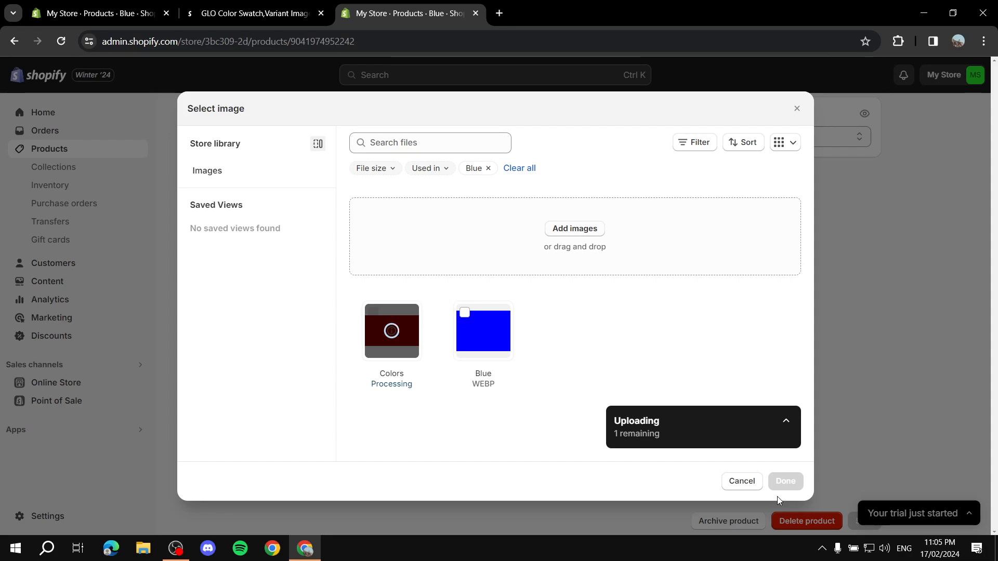
pyautogui.click(786, 481)
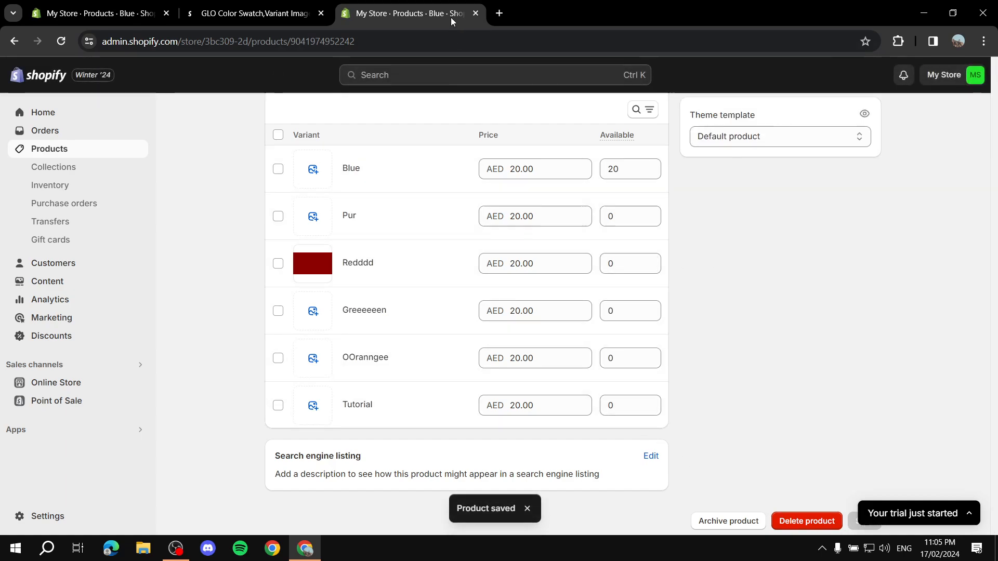
# Step: Close the two surplus browser tabs, view the online store and open the Blue product from the catalog
pyautogui.click(321, 13)
pyautogui.click(166, 13)
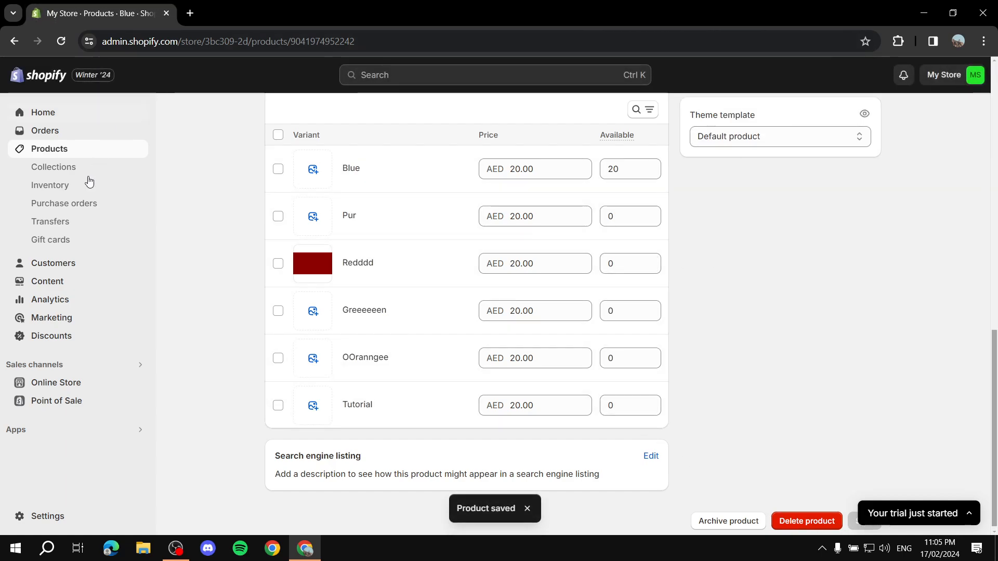
pyautogui.click(136, 385)
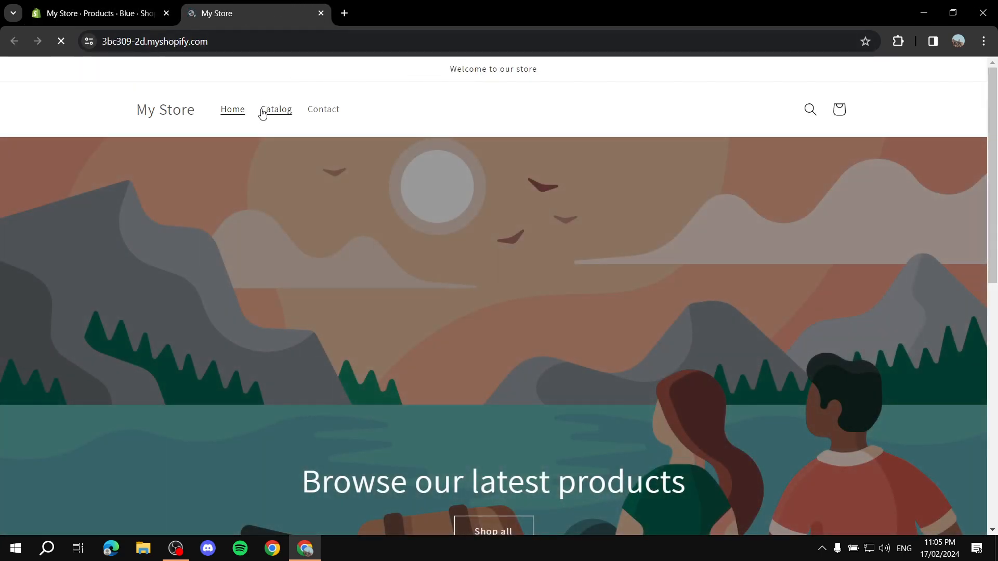
pyautogui.click(266, 114)
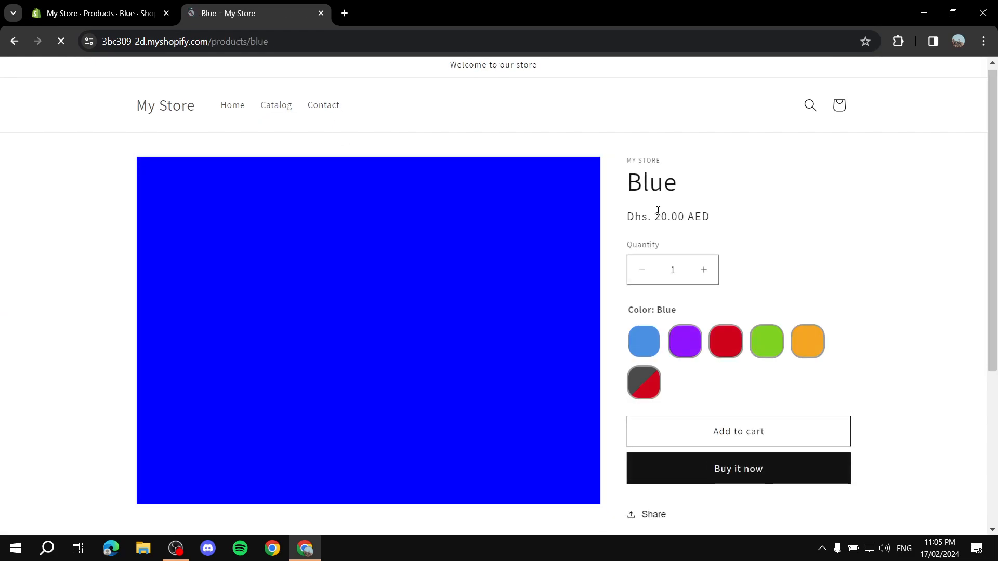
# Step: Test the red swatch's variant image and the green, orange, purple, blue and Tutorial swatches on the Blue product page, finishing on blue
pyautogui.scroll(-3, 522, 263)
pyautogui.scroll(2, 746, 213)
pyautogui.click(725, 280)
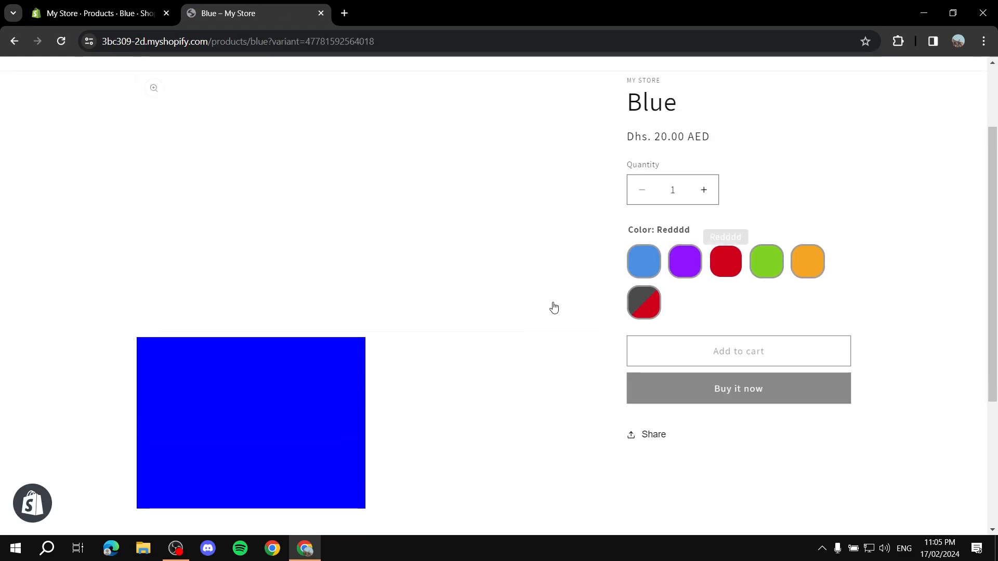
pyautogui.scroll(2, 462, 218)
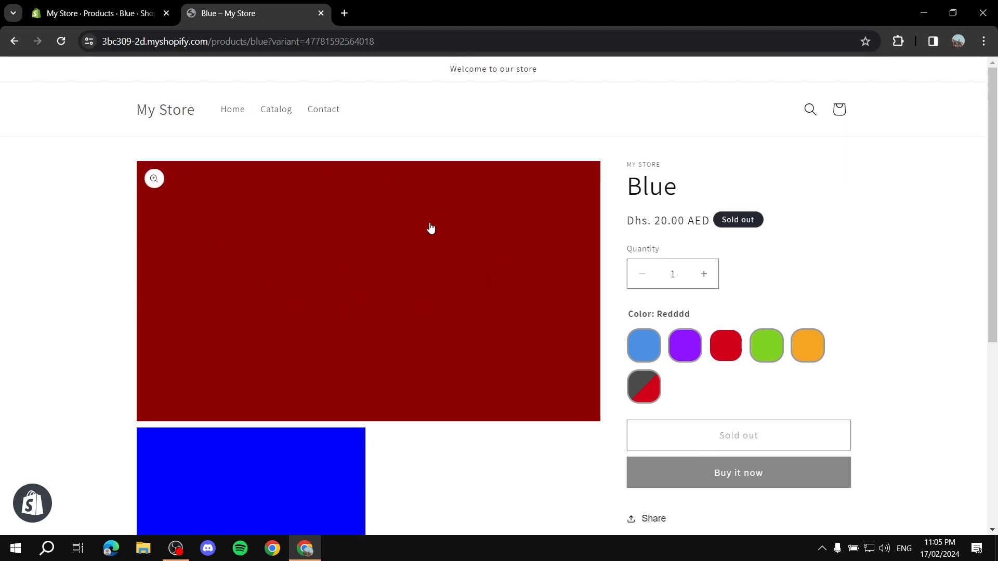
pyautogui.click(769, 346)
pyautogui.click(810, 347)
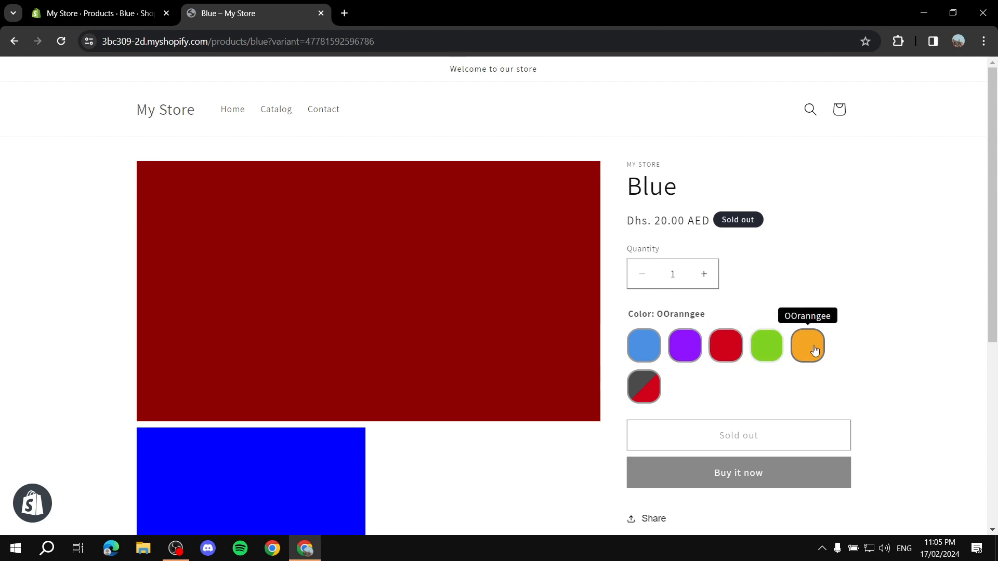
pyautogui.click(687, 347)
pyautogui.click(644, 348)
pyautogui.click(644, 395)
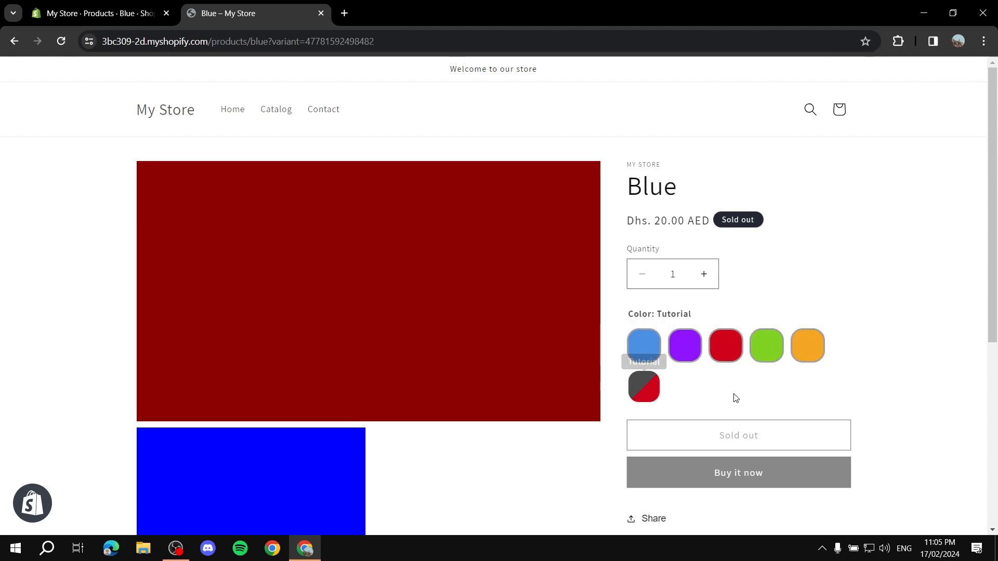
pyautogui.click(644, 351)
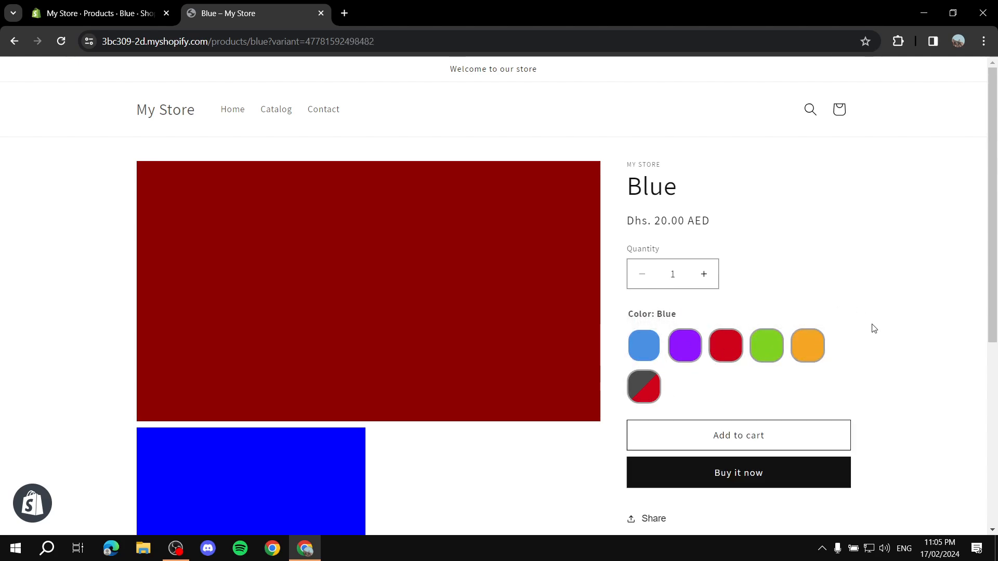
pyautogui.scroll(-2, 892, 289)
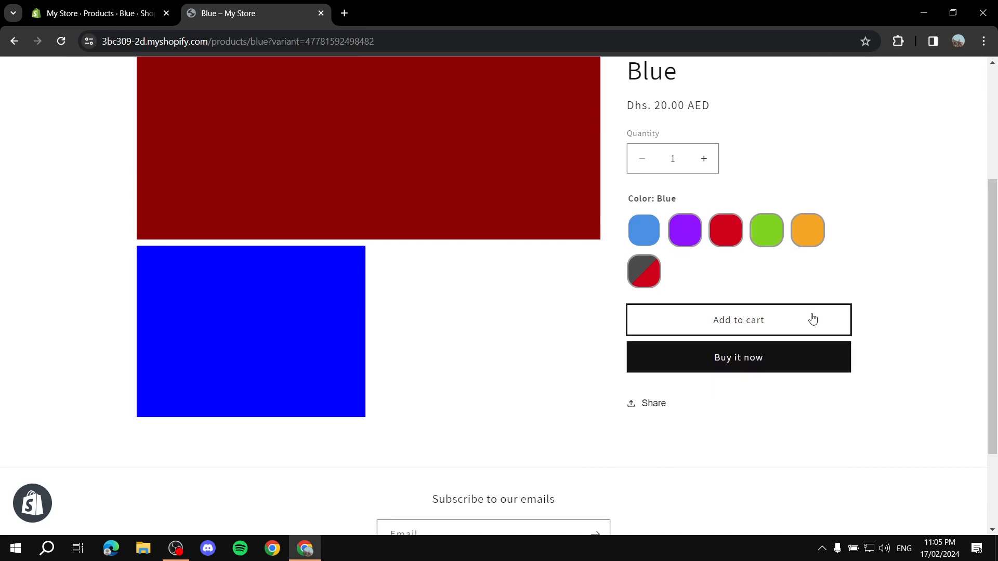
pyautogui.scroll(2, 811, 318)
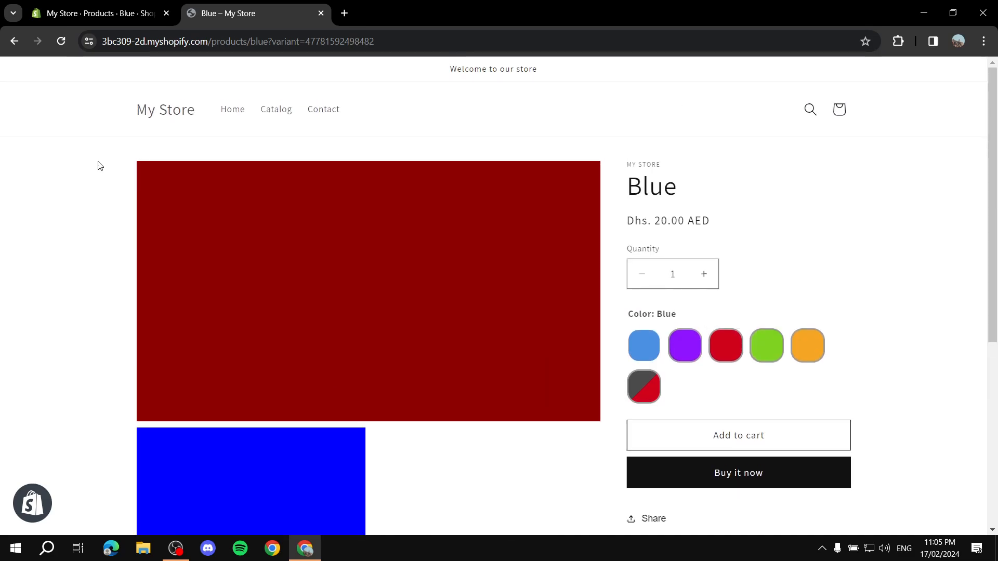